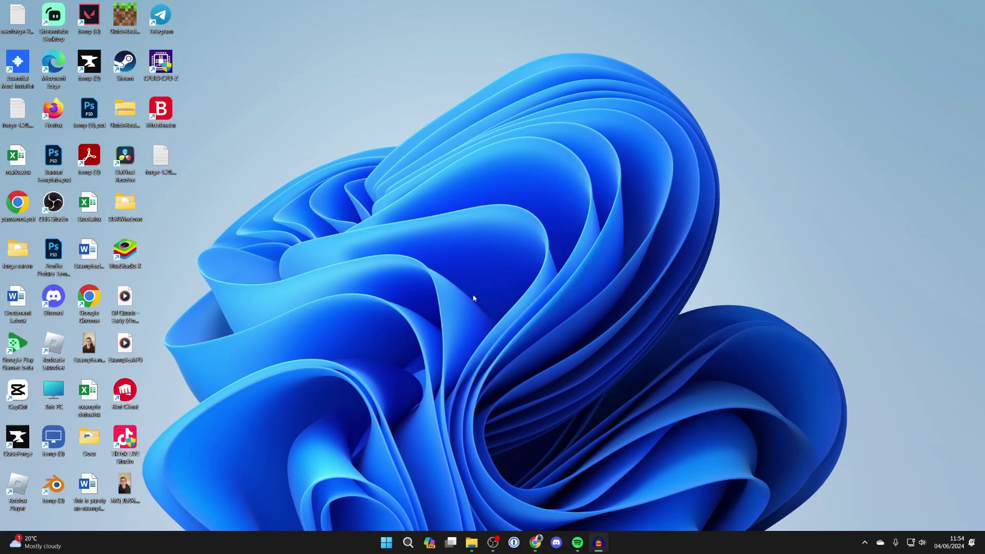
Step: Switch to Chrome and look through the Apex Hosting Minecraft server page and its list of features
left_click(534, 542)
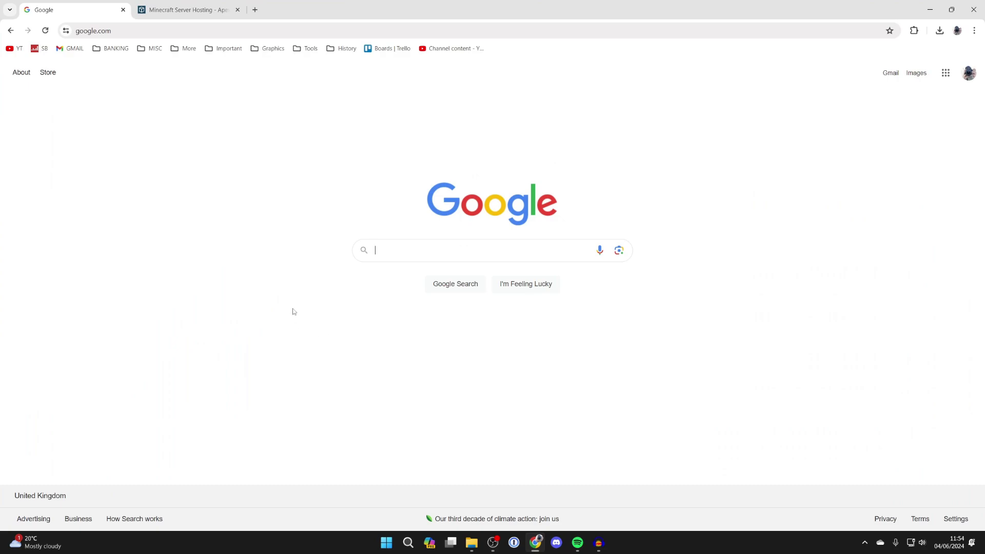
left_click(177, 9)
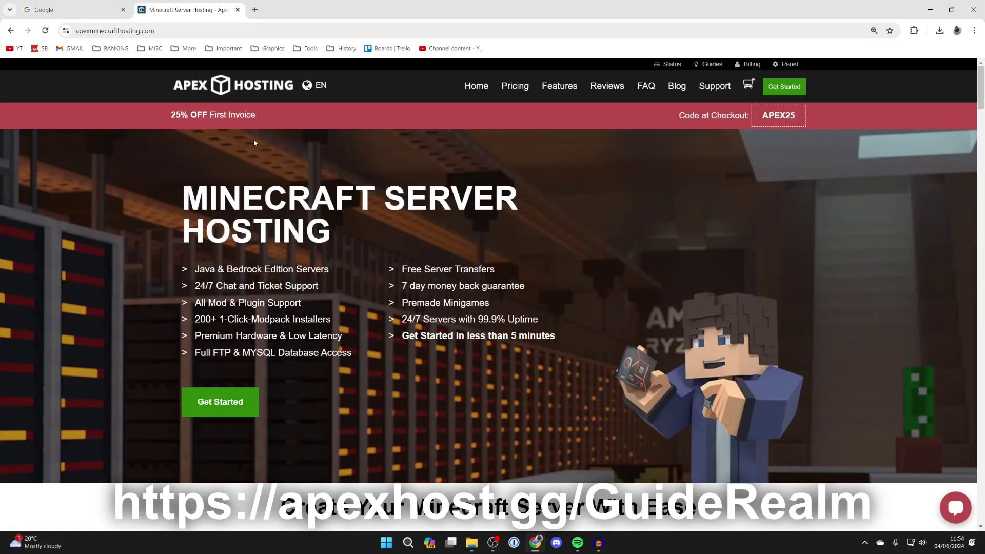
scroll(254, 142, "down", 5)
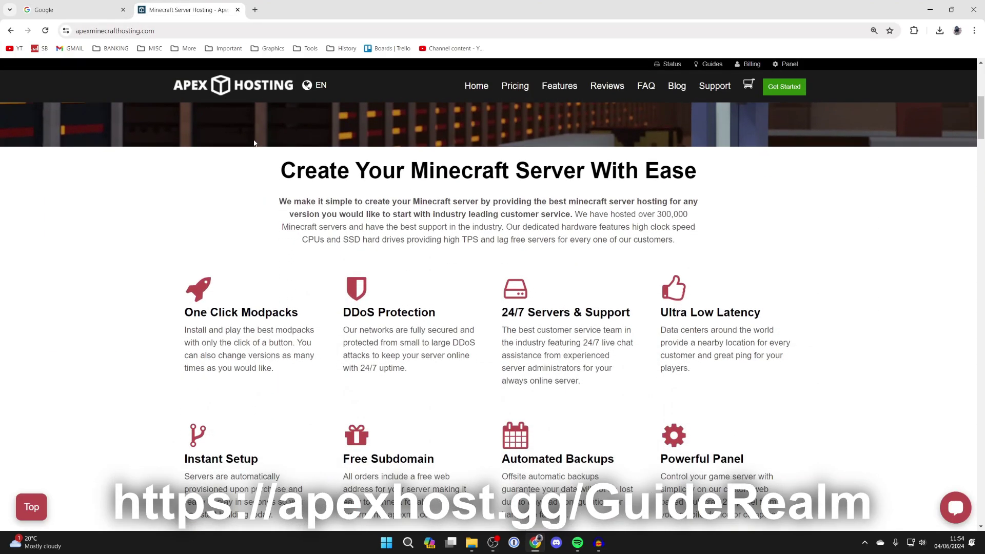
scroll(301, 226, "up", 5)
scroll(301, 224, "down", 5)
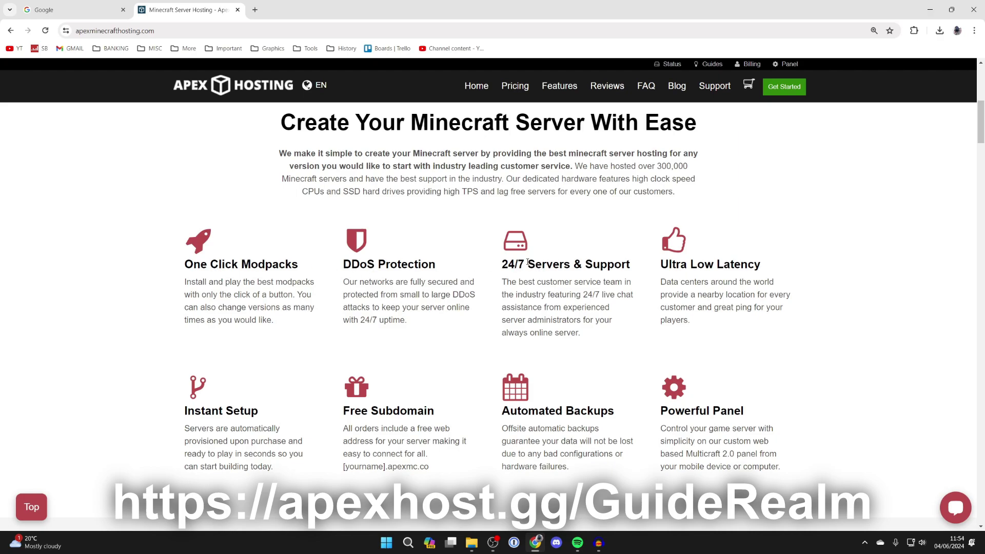
scroll(529, 312, "up", 5)
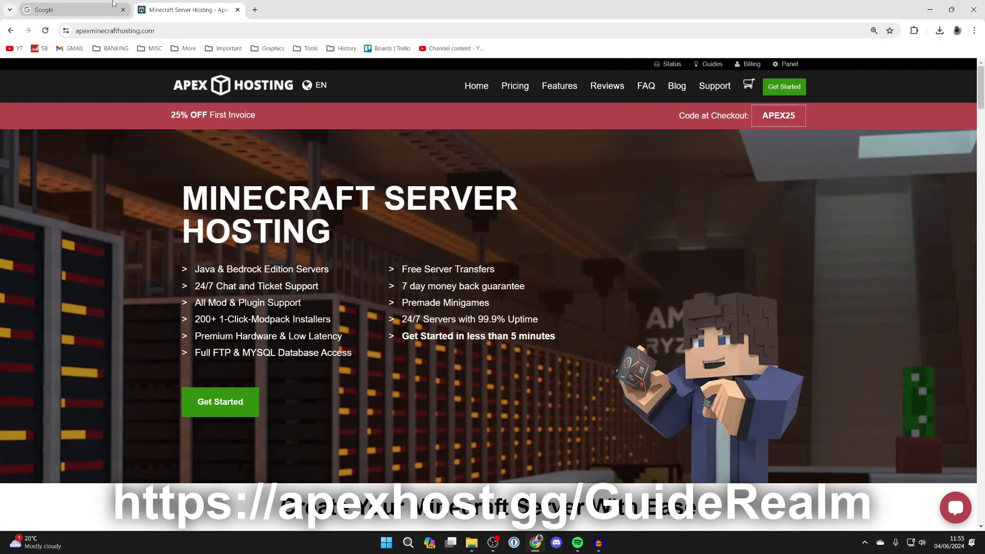
Step: Search Google for "neoforge" and open The NeoForged project website
left_click(74, 9)
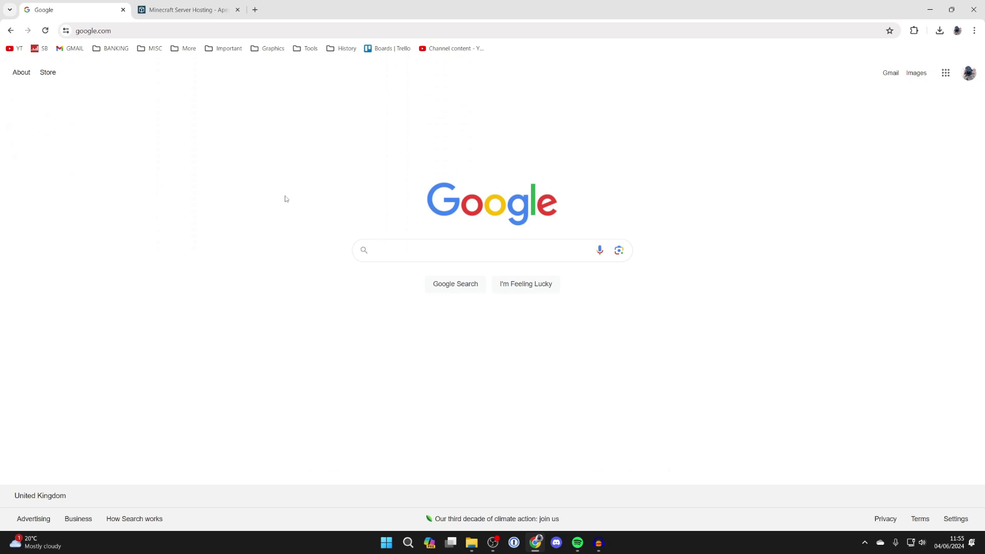
type("neoforge")
key("Return")
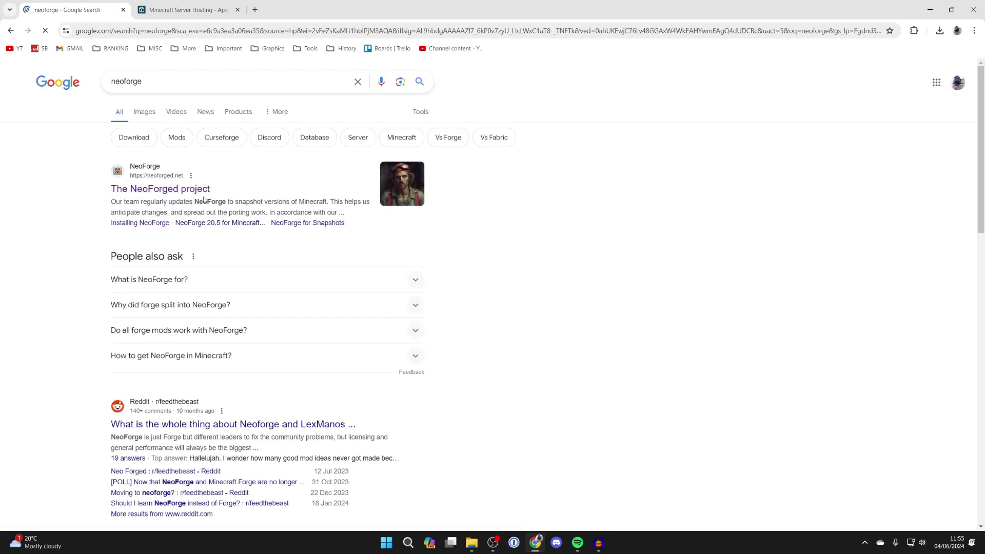
left_click(186, 190)
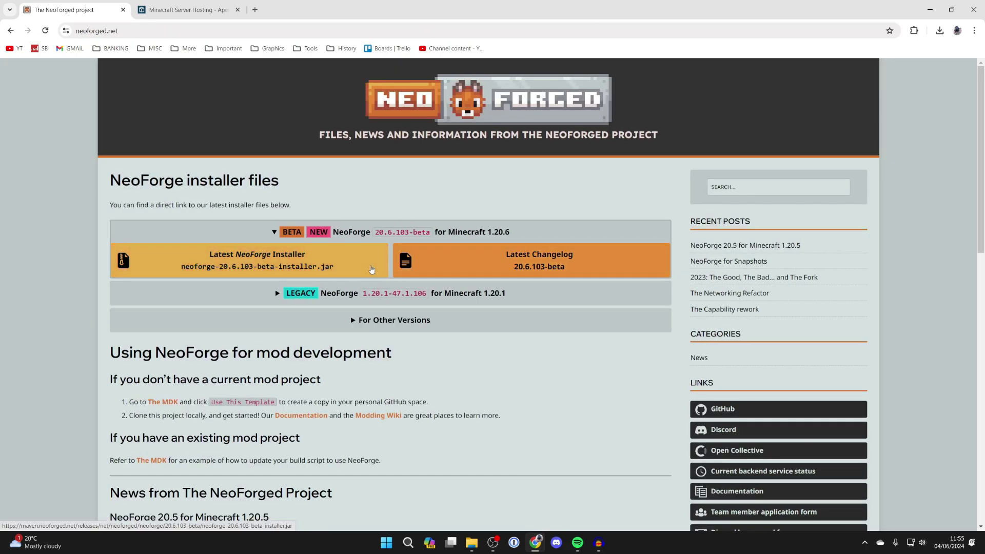
Step: Go to NeoForge's list of other versions, select Minecraft version 1.20.5 and download its installer
left_click(411, 326)
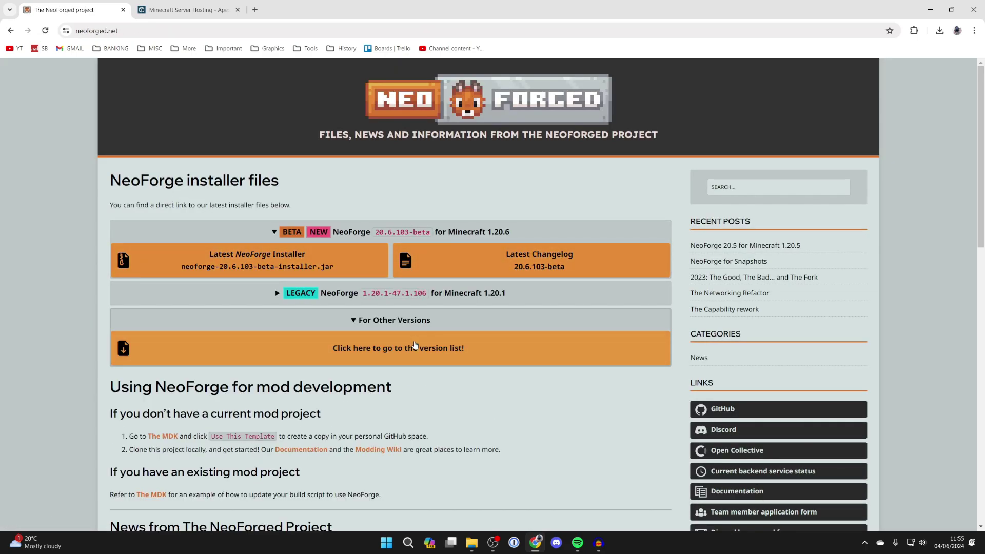
left_click(415, 347)
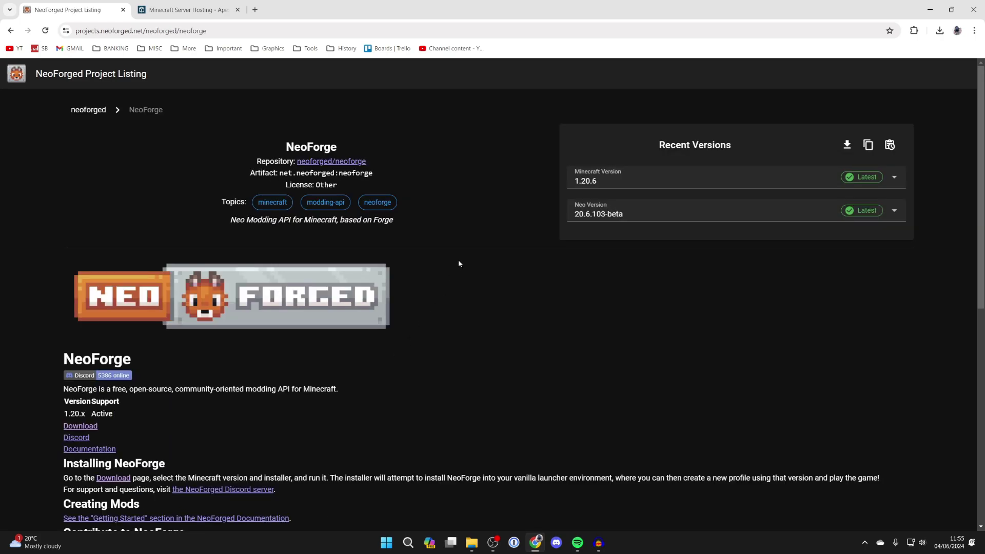
left_click(619, 176)
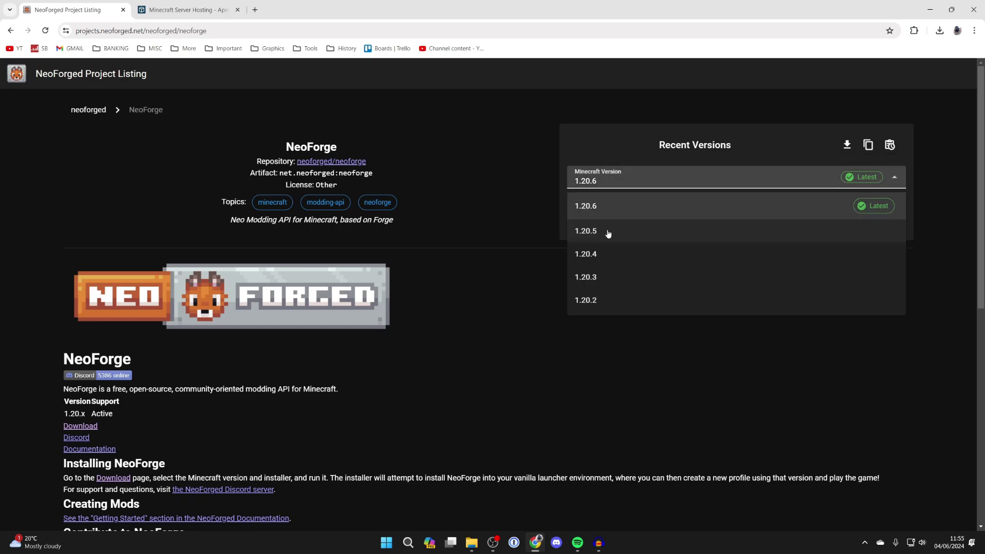
left_click(607, 230)
left_click(848, 145)
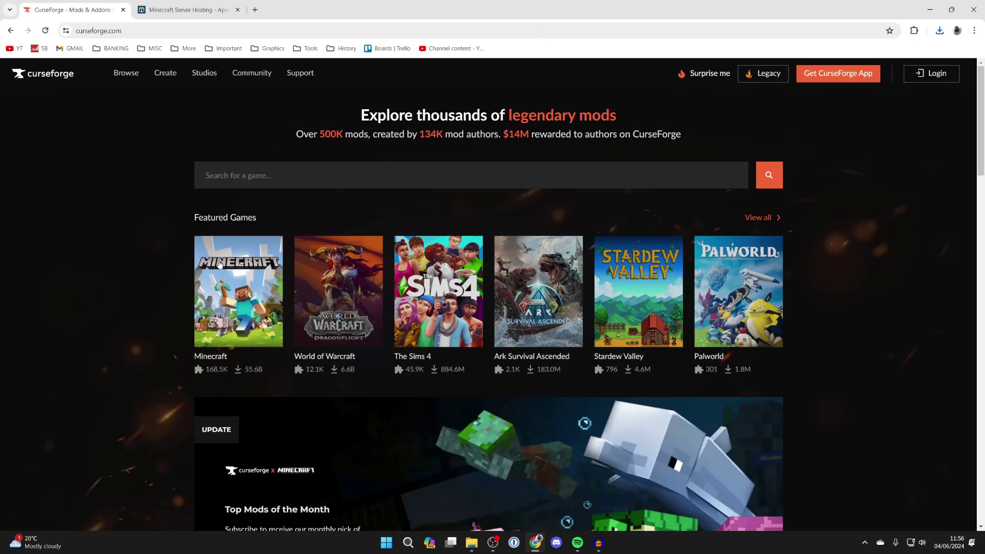
Step: Open CurseForge's Minecraft section, browse the Mods category and filter the results by the NeoForge mod loader
left_click(219, 265)
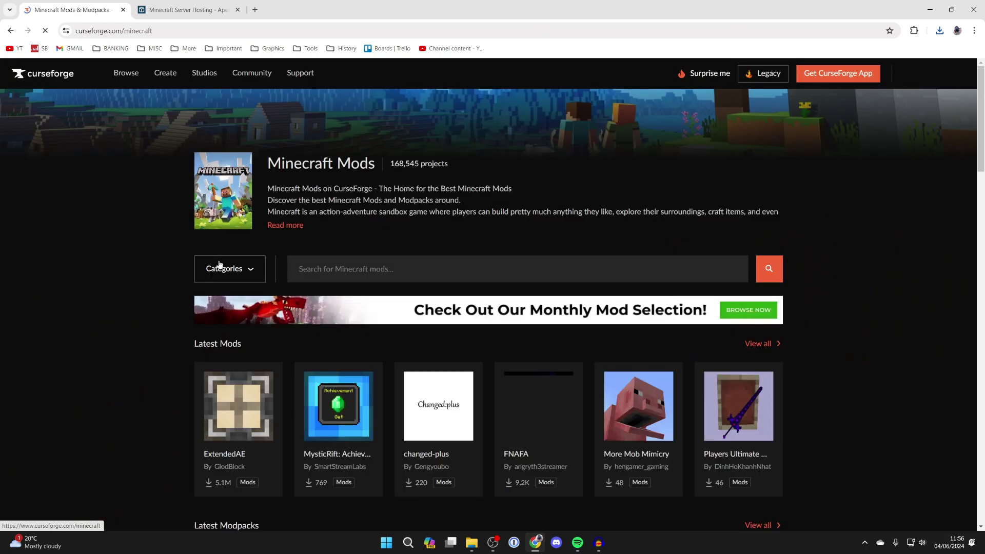
left_click(223, 269)
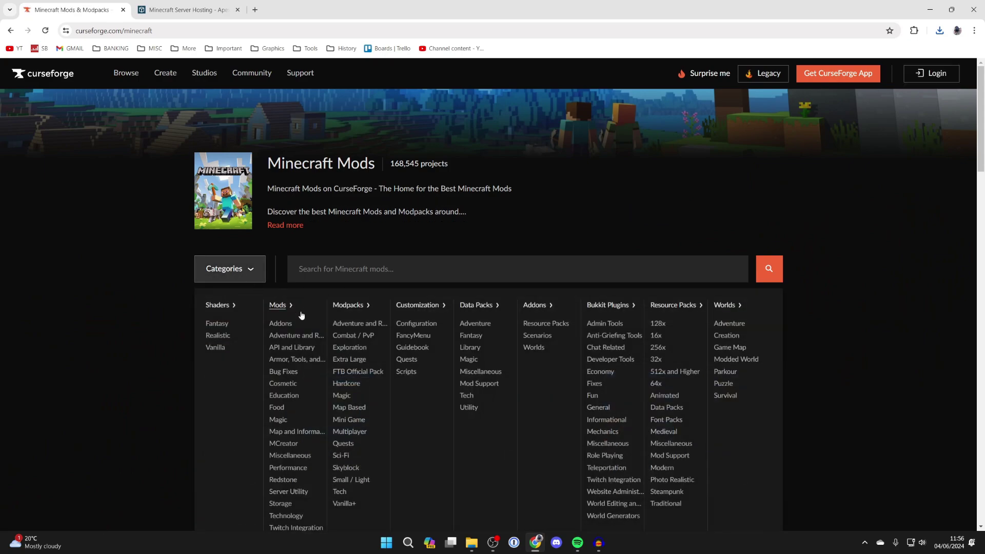
left_click(281, 309)
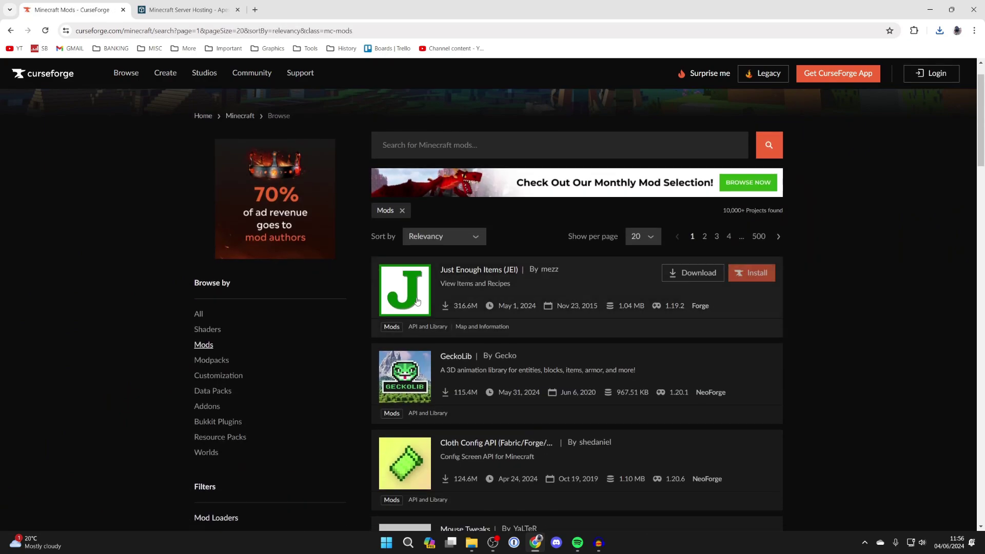
scroll(416, 301, "down", 5)
left_click(224, 291)
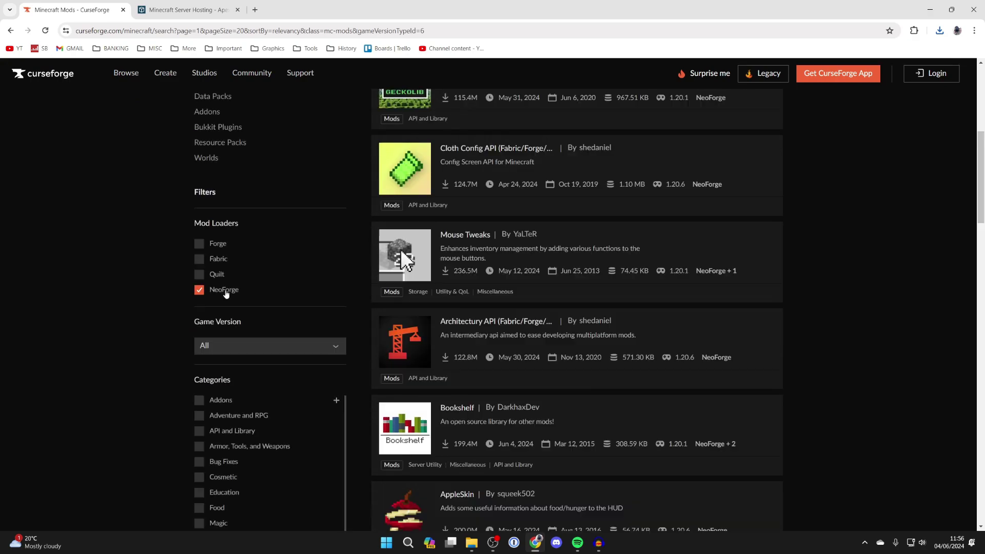
Step: Find the Nature's Compass mod and download its NeoForge file for Minecraft 1.20.5 from the mod's file list
scroll(481, 272, "down", 6)
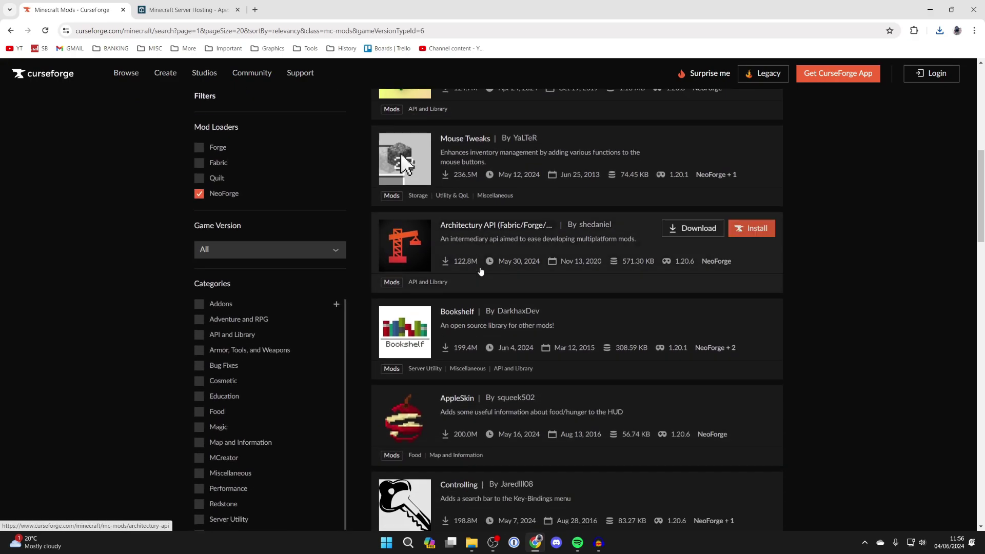
scroll(481, 271, "down", 6)
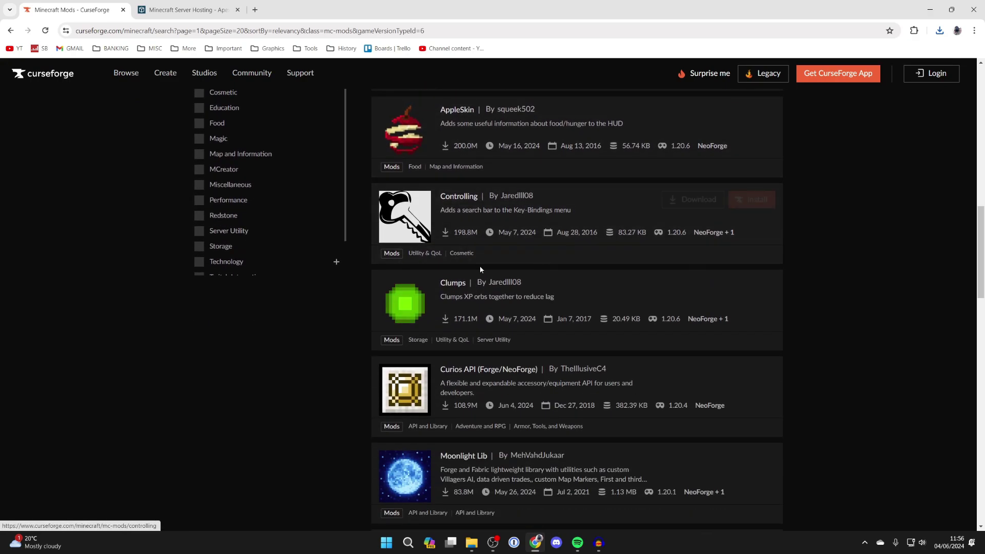
scroll(480, 267, "down", 6)
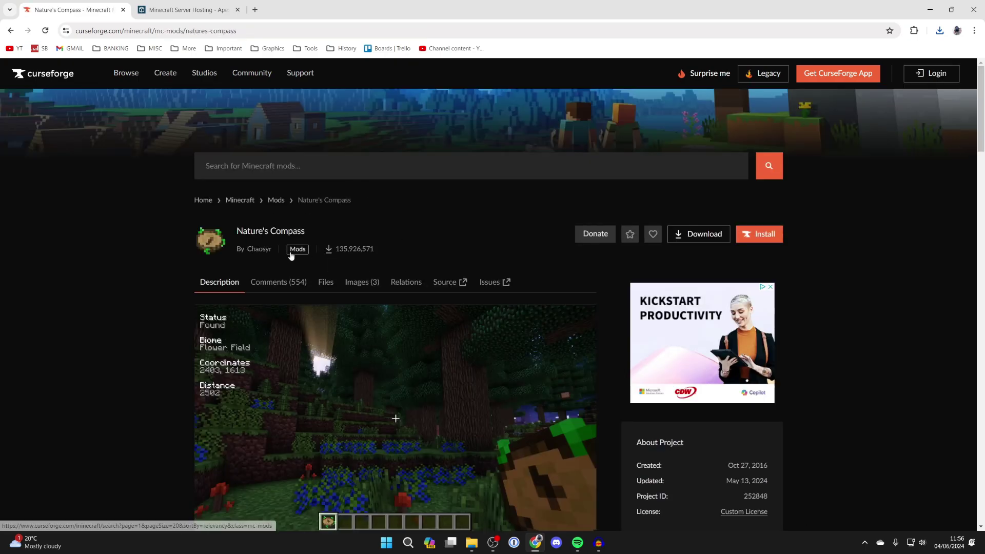
left_click(327, 281)
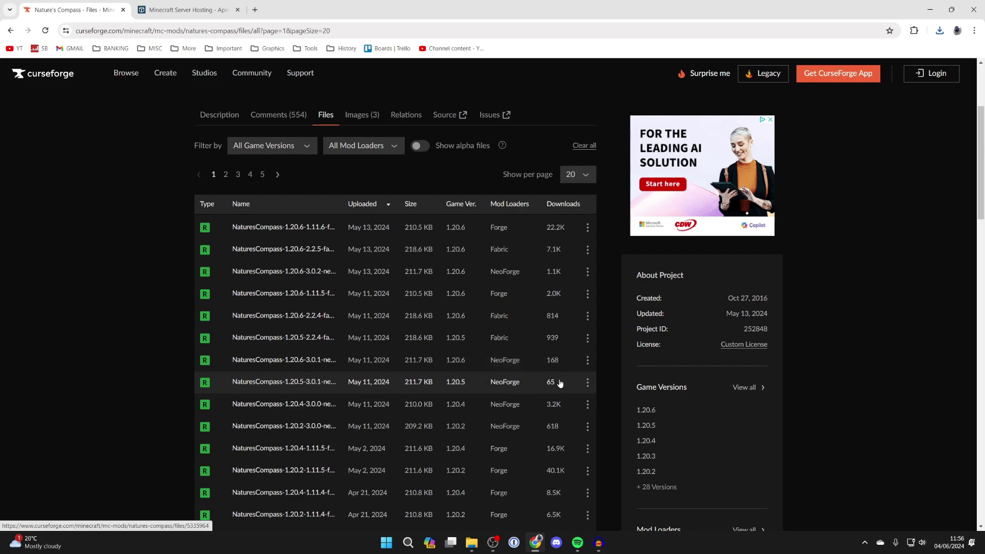
left_click(585, 384)
left_click(626, 427)
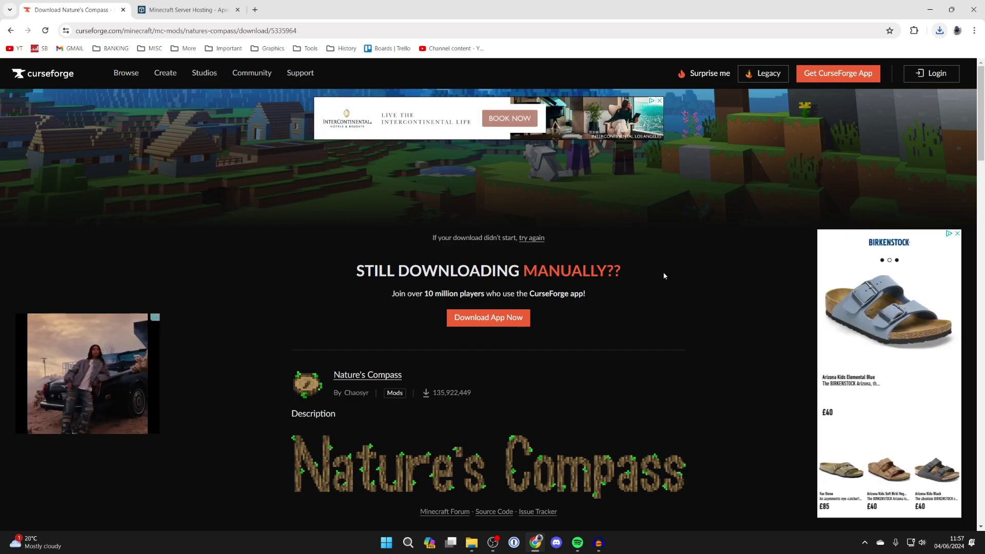
Step: Move the downloaded NeoForge installer and Nature's Compass jar files from Downloads to the desktop, and launch the installer
left_click(930, 9)
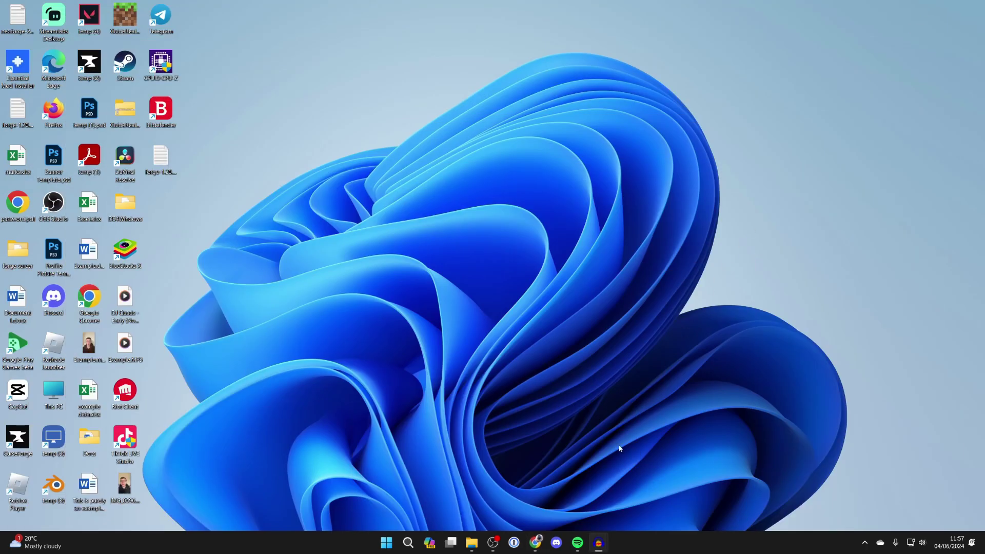
left_click(480, 547)
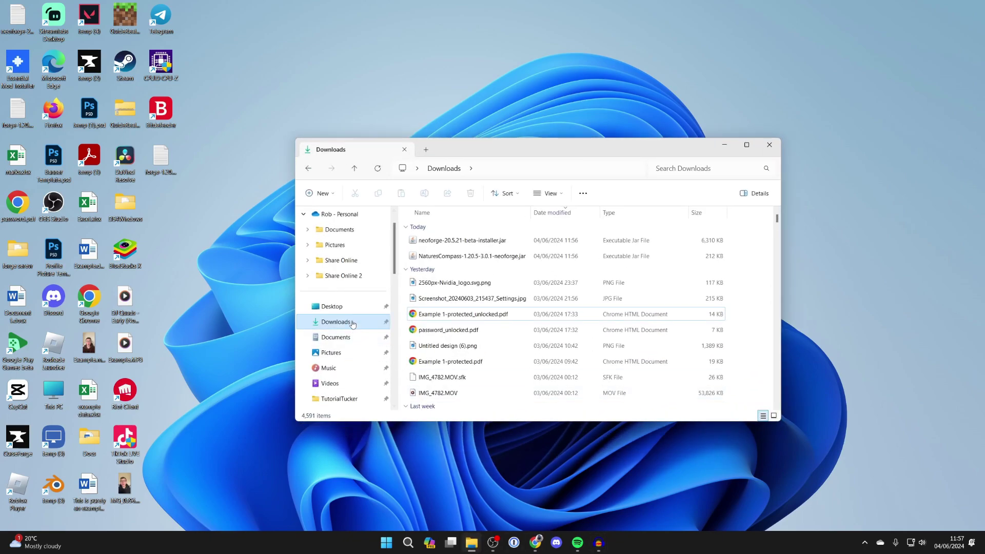
left_click(492, 245)
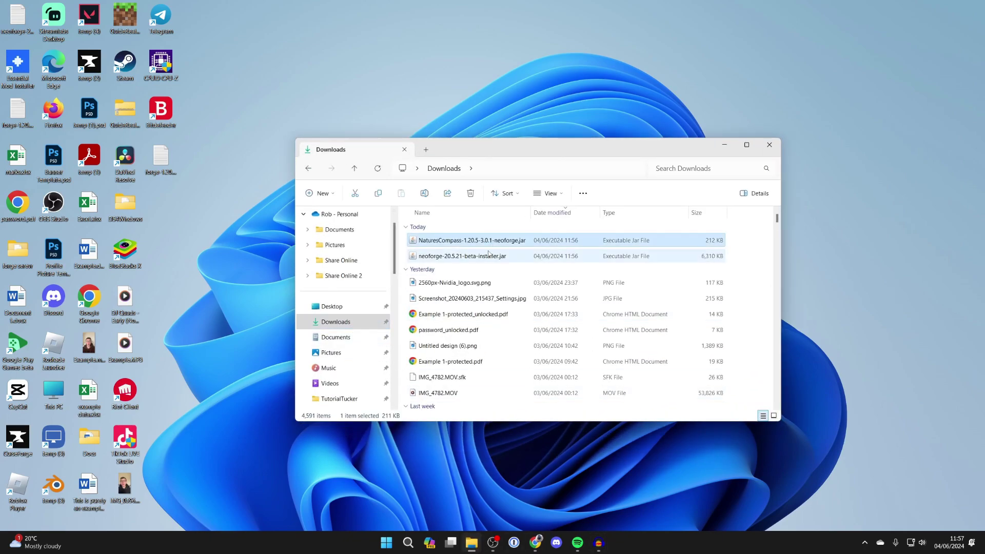
left_click(489, 256, "ctrl")
left_click_drag(497, 149, 685, 179)
left_click_drag(641, 271, 334, 307)
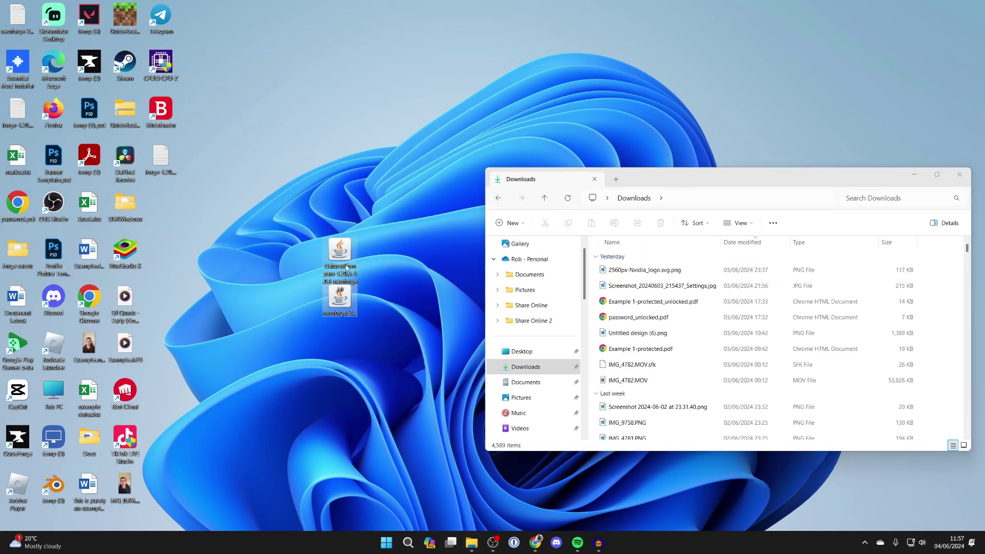
left_click(923, 176)
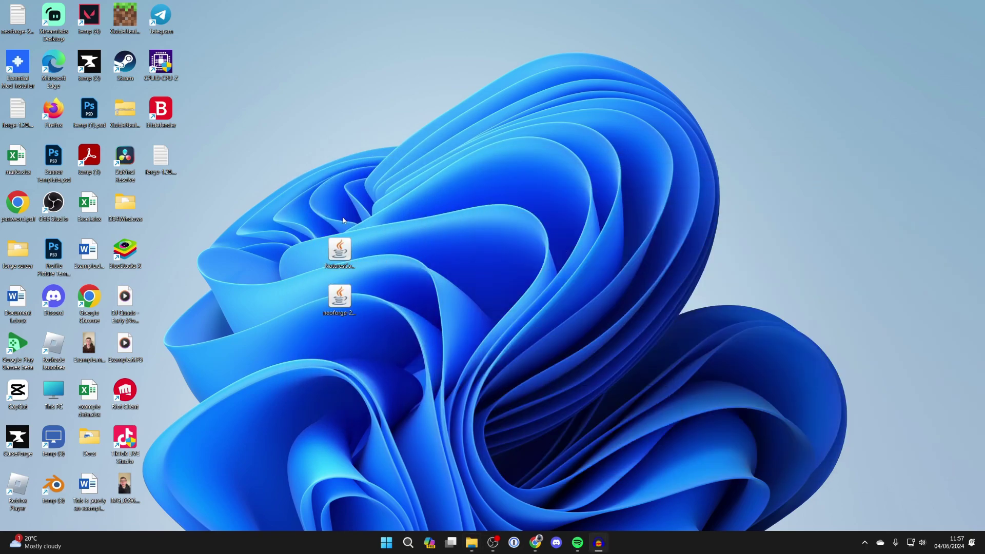
left_click(339, 306)
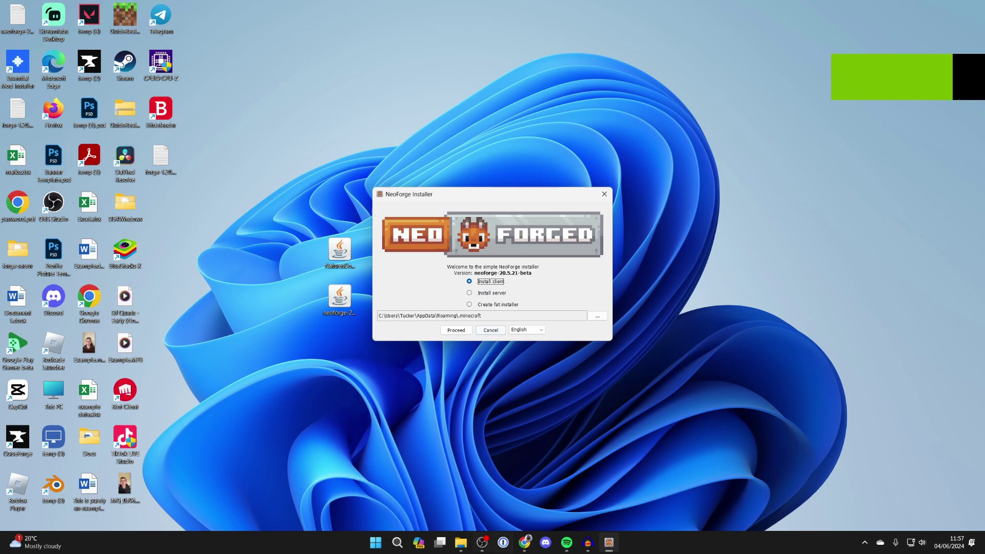
Step: Switch to Chrome, go to java.com and download 64-bit Java for Windows, then return to the desktop
left_click(524, 542)
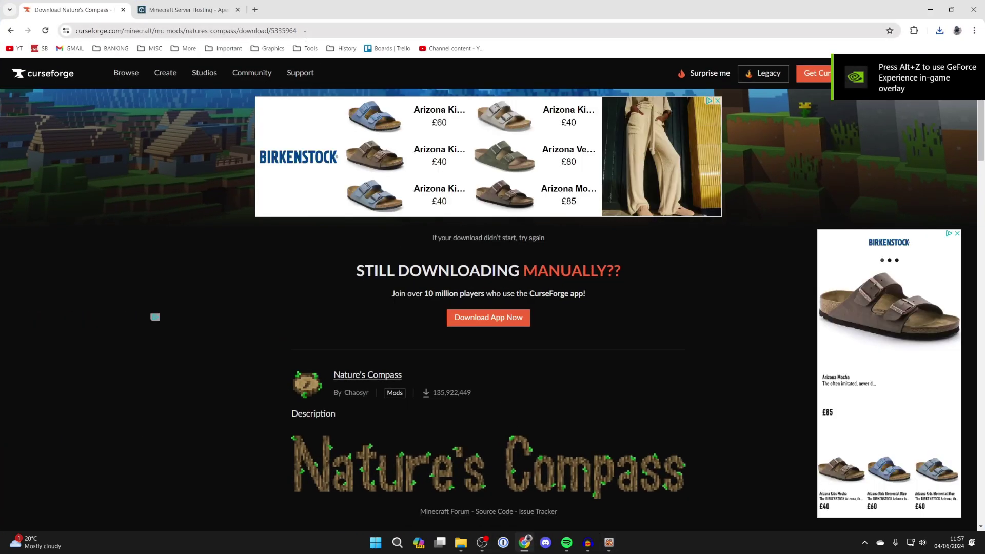
left_click(305, 35)
key("ctrl+a")
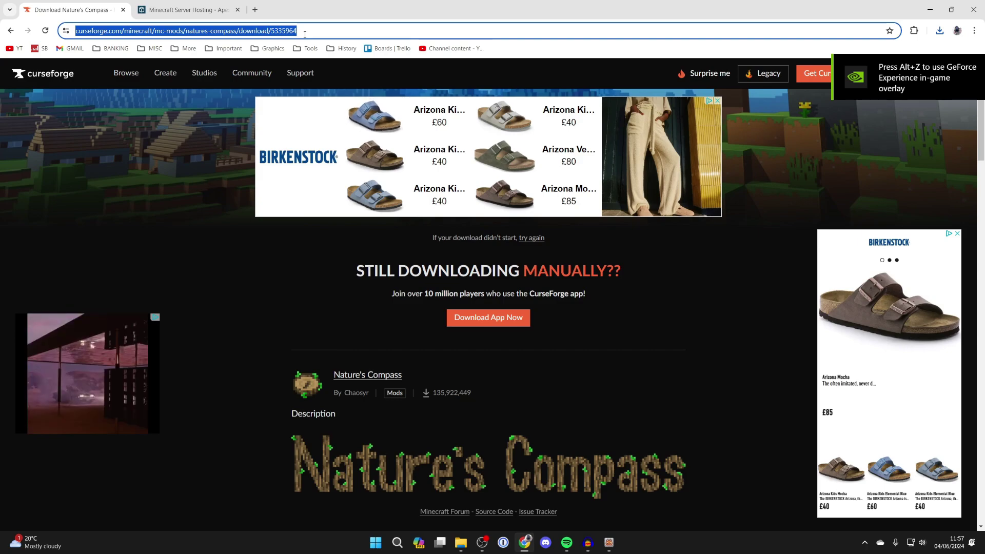
type("java.com")
key("Return")
left_click(377, 203)
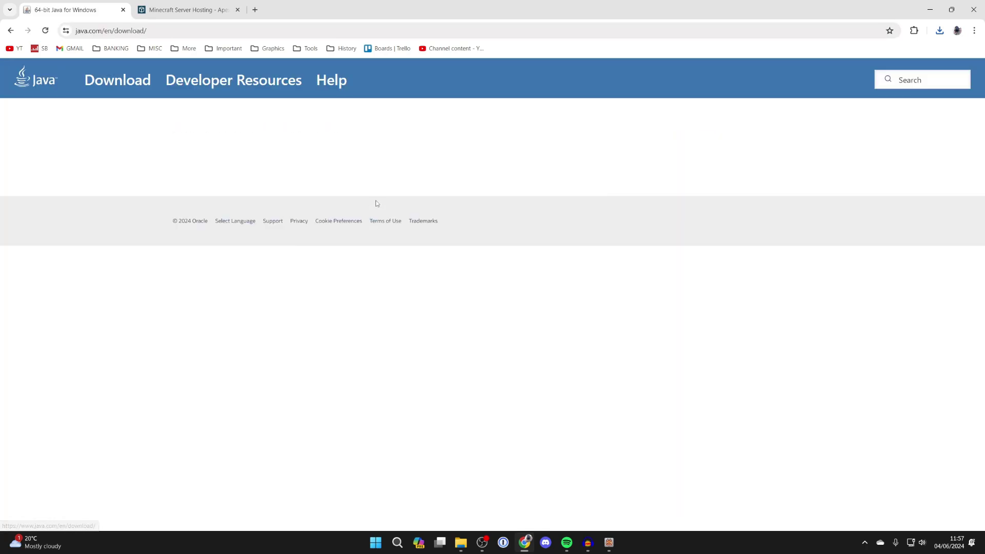
left_click(556, 386)
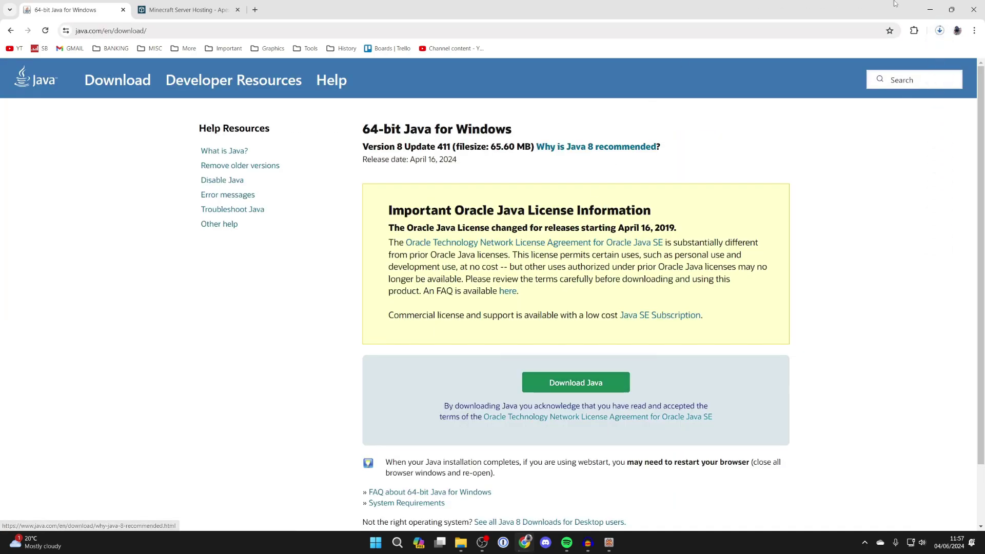
left_click(928, 4)
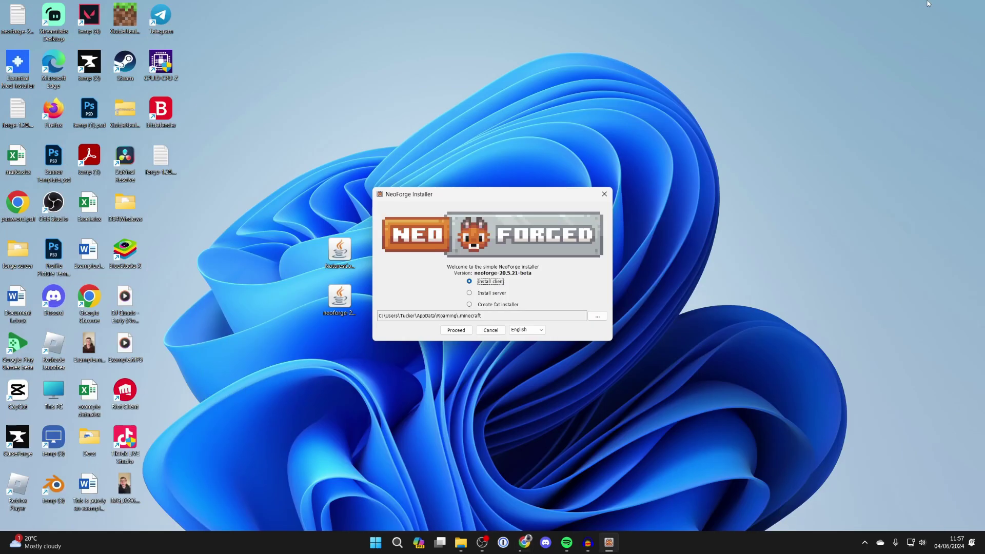
Step: Reopen the NeoForge installer with Java as the permanent default for .jar files, and install the neoforge-20.5.21-beta client
left_click(608, 192)
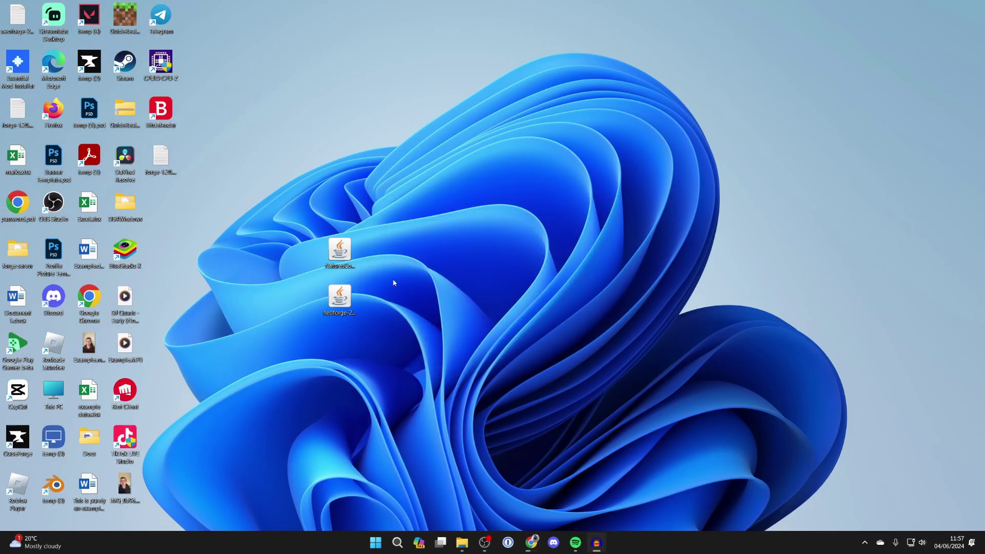
right_click(343, 300)
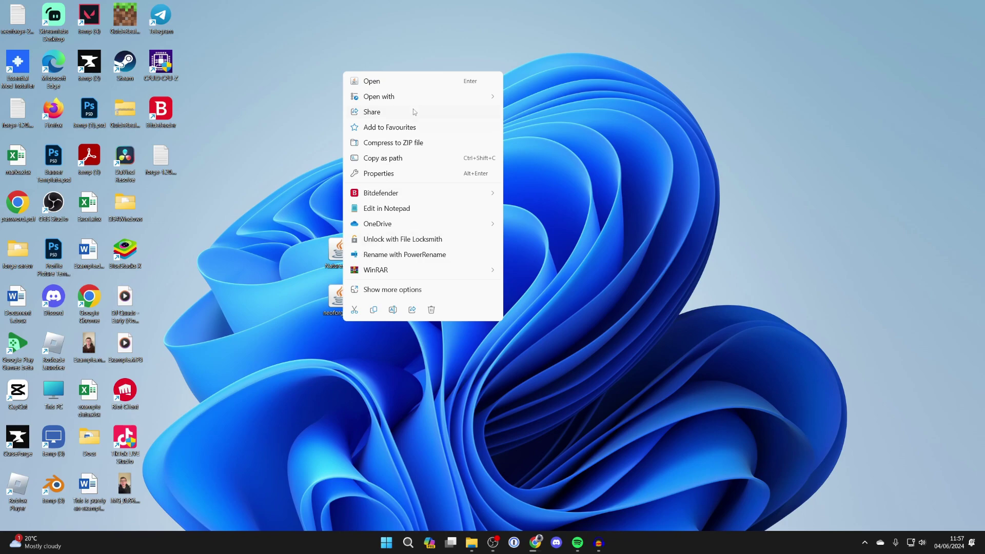
mouse_move(409, 96)
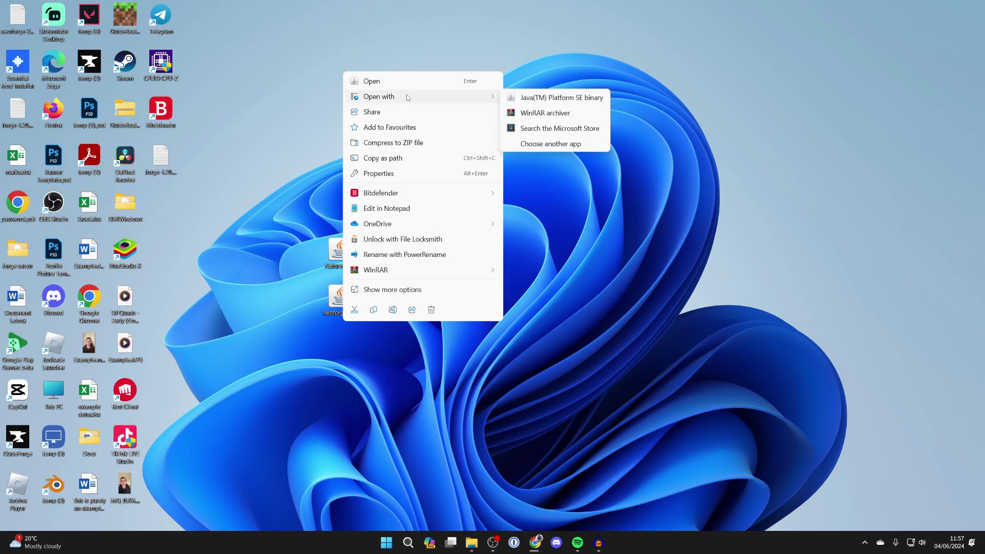
left_click(543, 146)
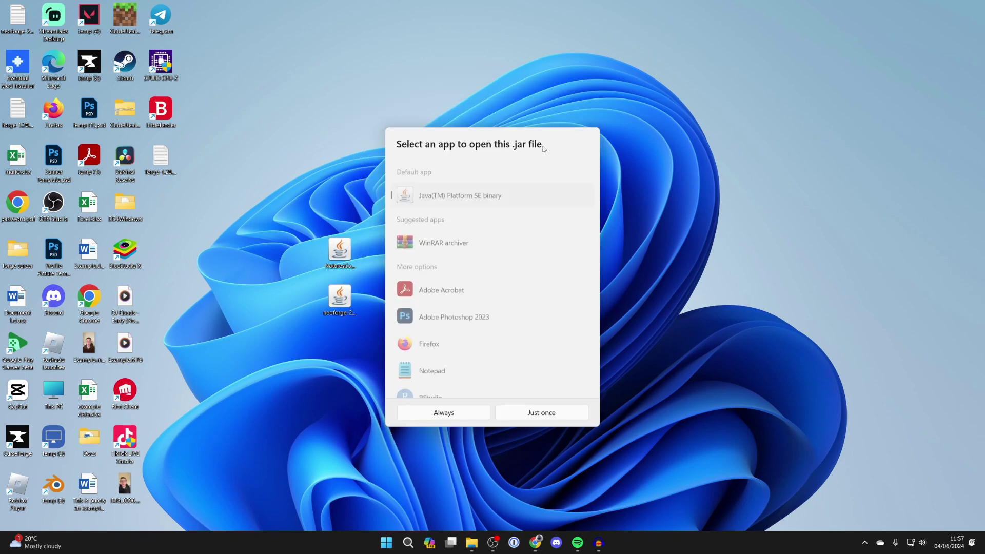
left_click(440, 419)
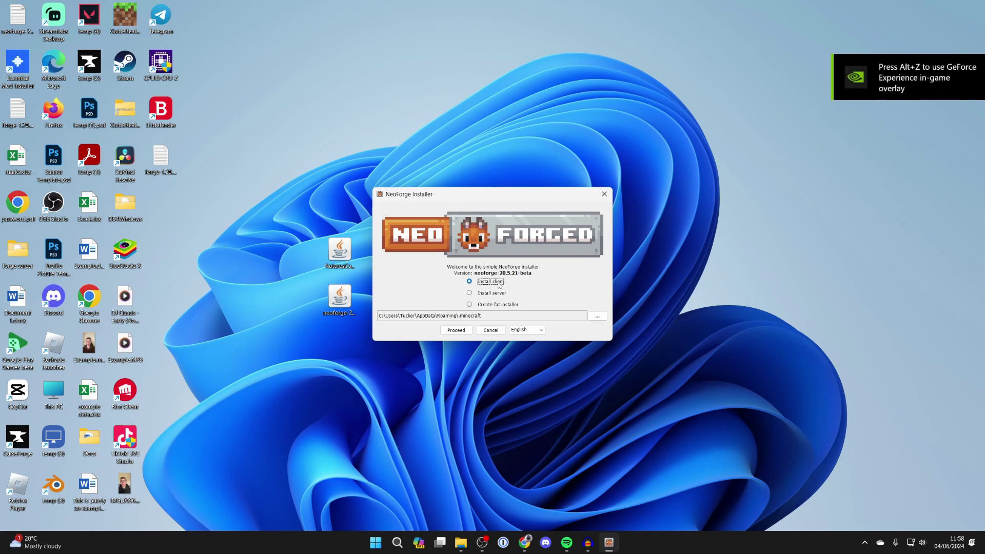
left_click(456, 330)
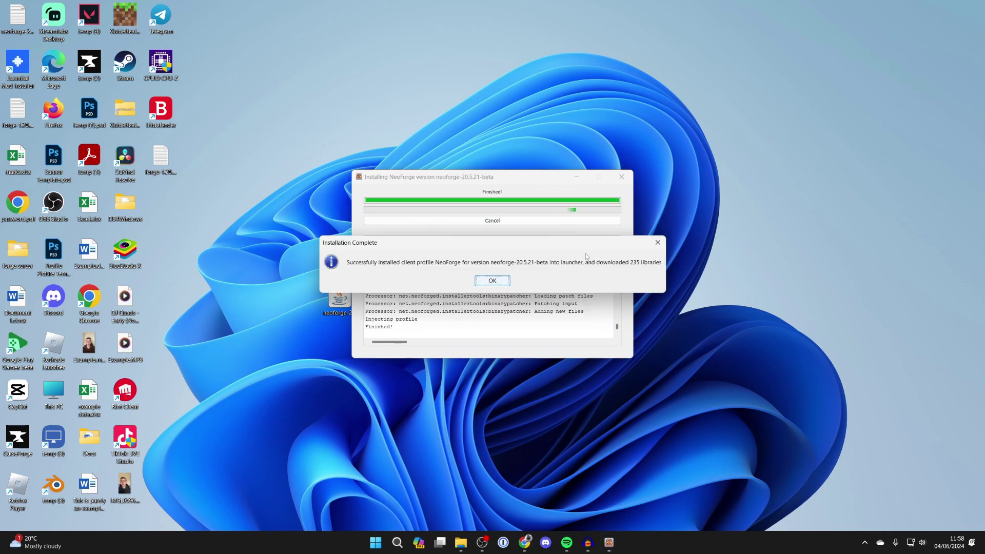
left_click(492, 280)
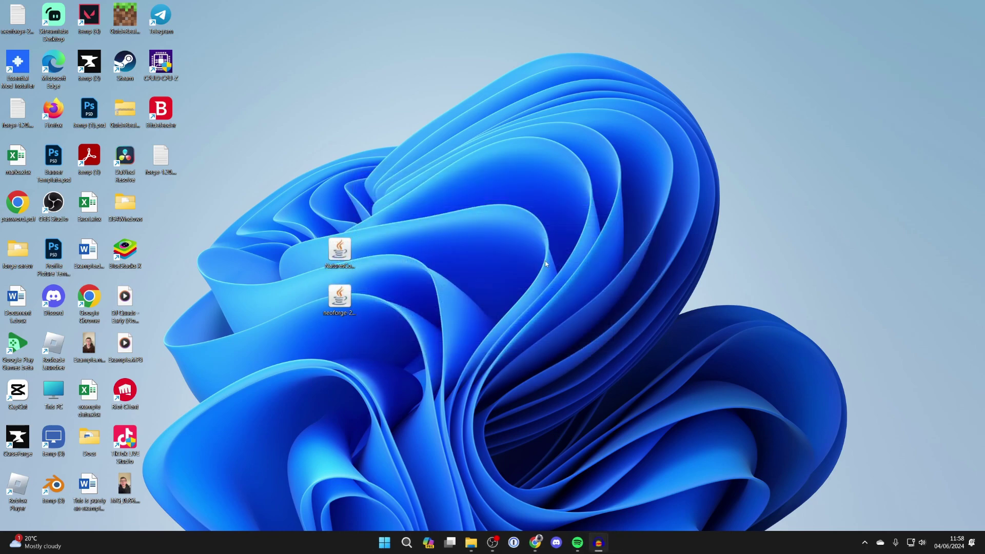
Step: Open the Minecraft Launcher and find the NeoForge profile among the Java Edition installations
left_click(408, 542)
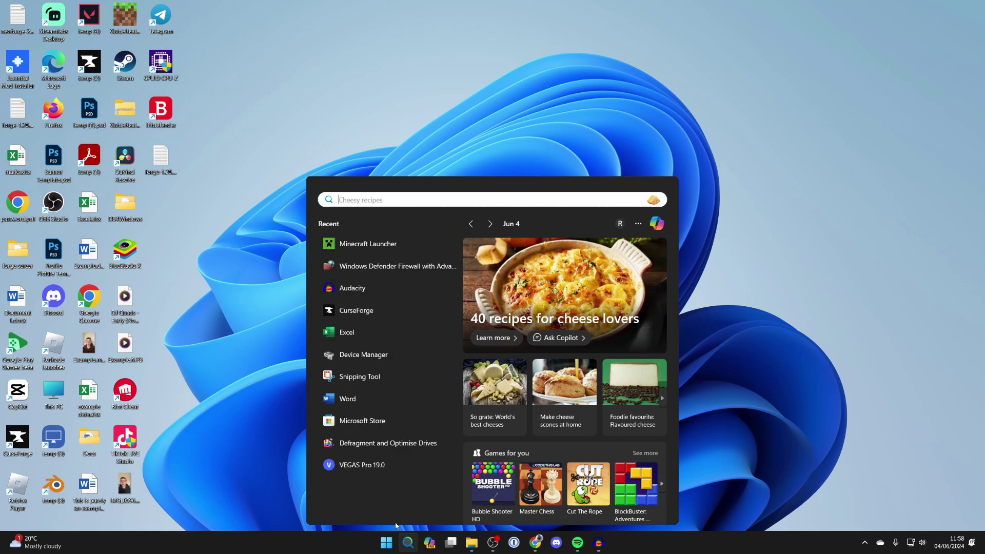
type("mine")
key("Return")
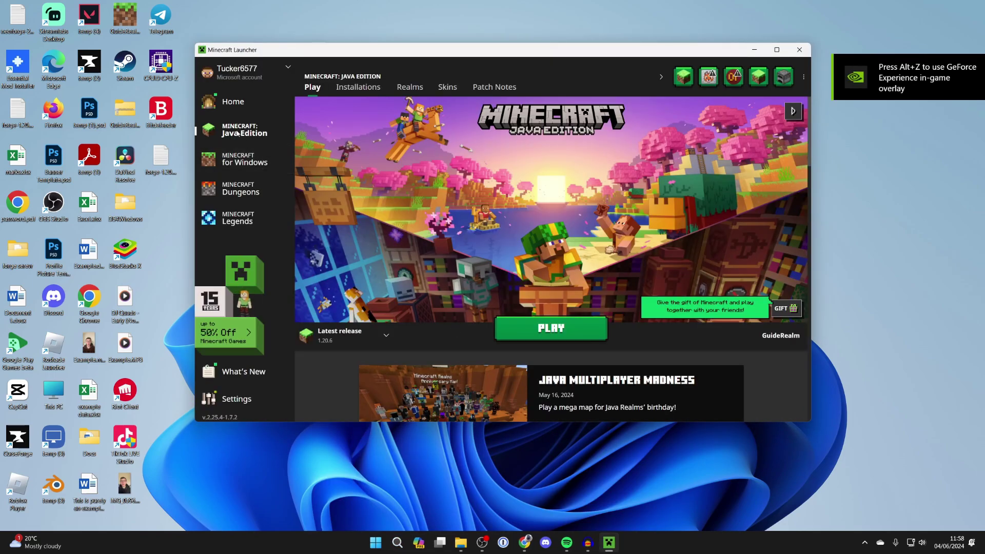
left_click(357, 88)
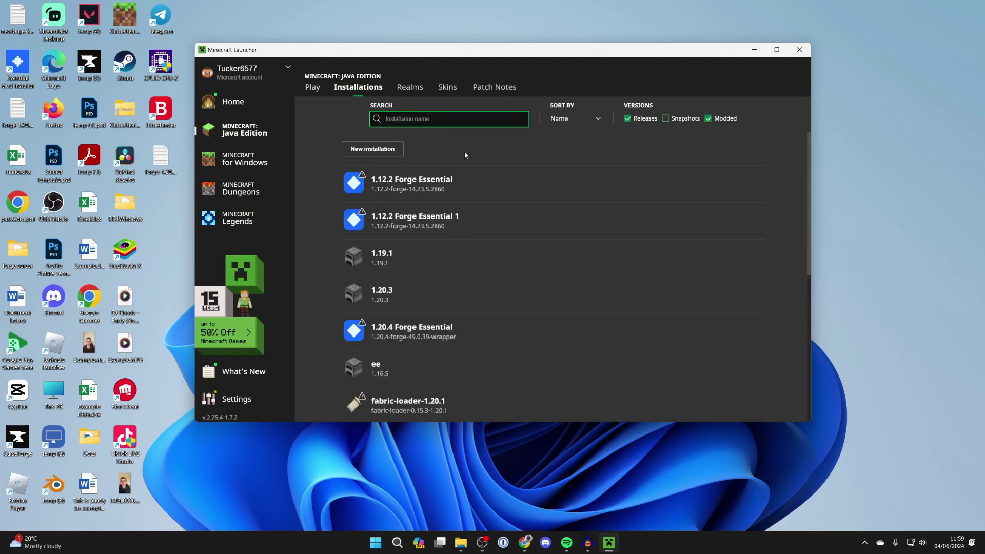
scroll(465, 189, "down", 3)
scroll(465, 190, "down", 1)
scroll(464, 190, "up", 2)
scroll(464, 190, "down", 3)
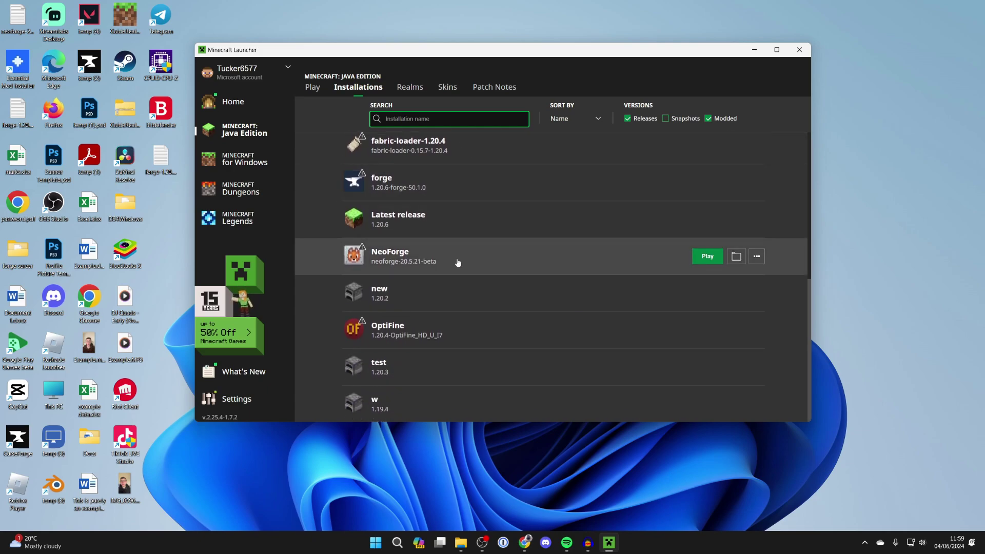
Step: Open the NeoForge installation's .minecraft folder and go into its mods subfolder
left_click(737, 256)
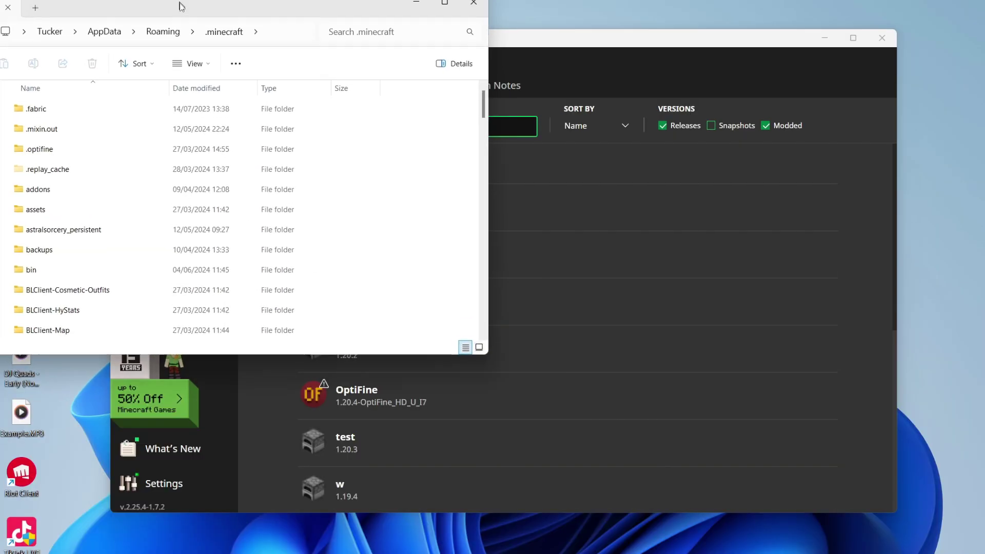
left_click_drag(247, 10, 510, 104)
scroll(471, 304, "down", 5)
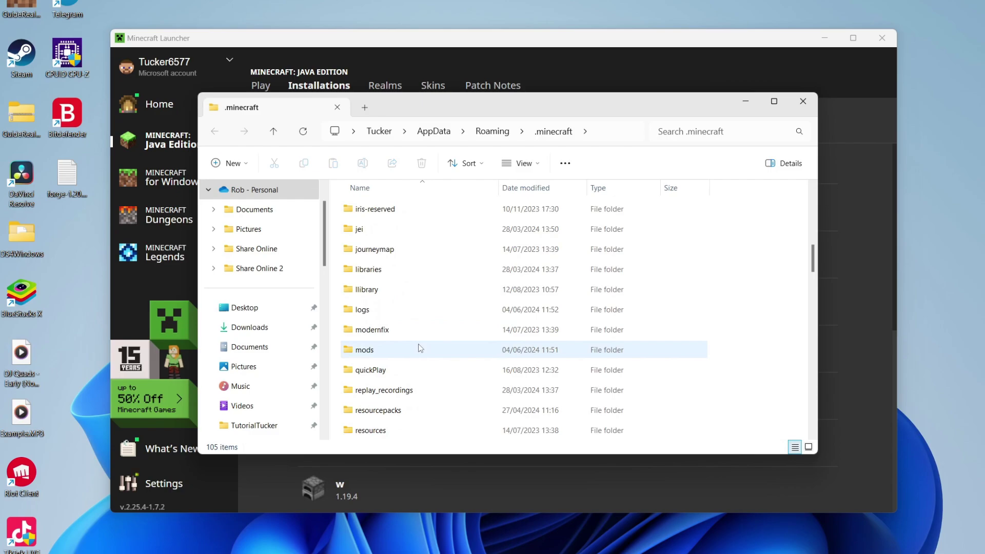
scroll(378, 424, "up", 2)
double_click(376, 426)
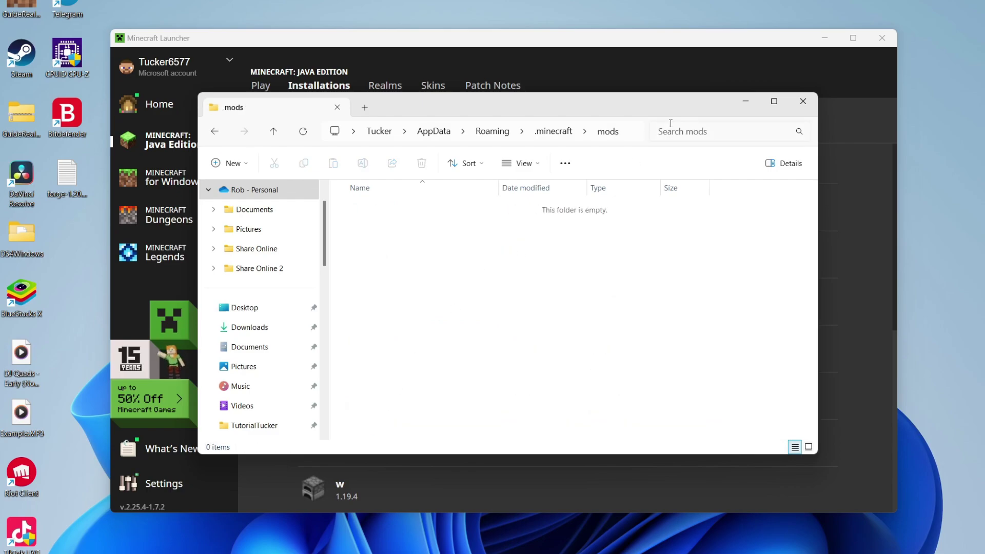
Step: Move the Nature's Compass jar from the desktop into the mods folder, and minimise the folder window
left_click(814, 44)
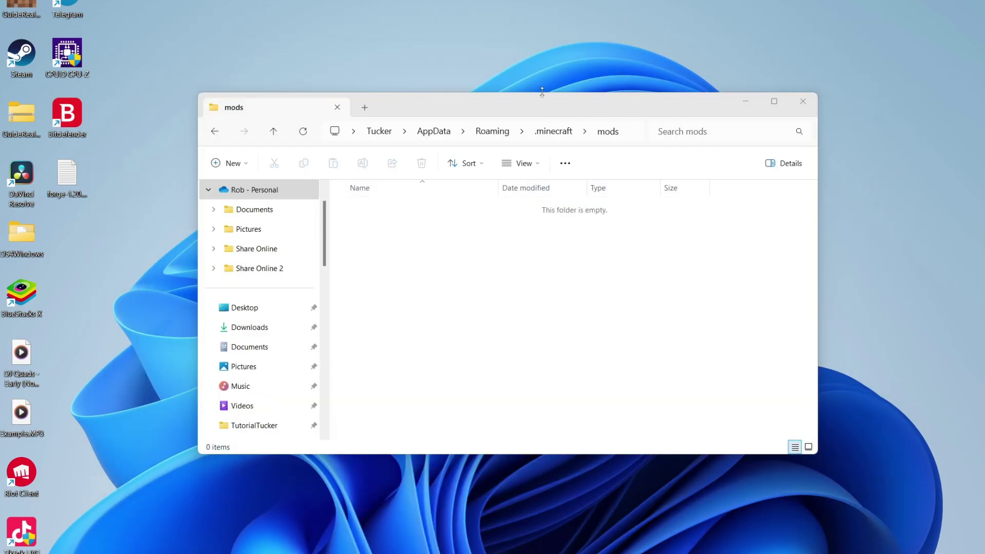
left_click_drag(532, 107, 715, 165)
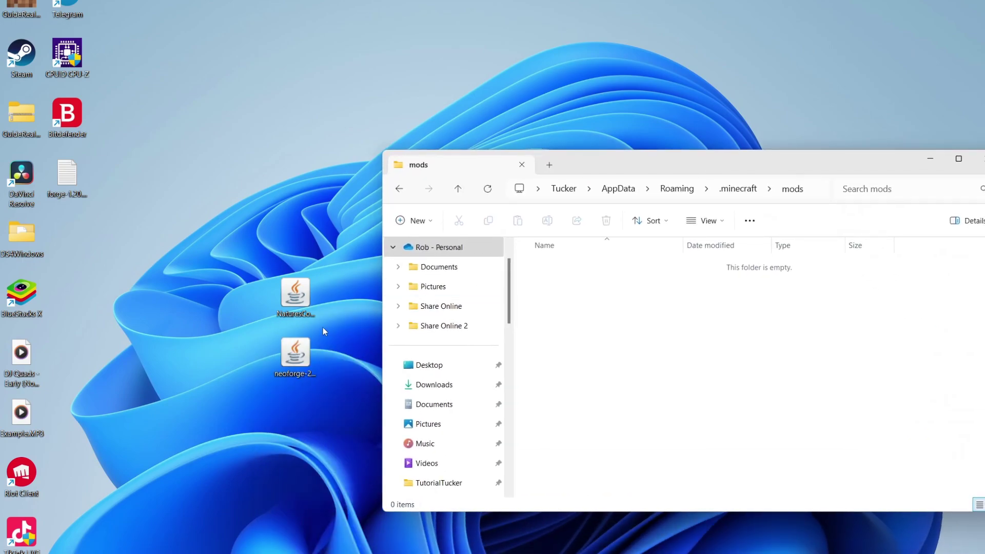
left_click_drag(636, 353, 641, 355)
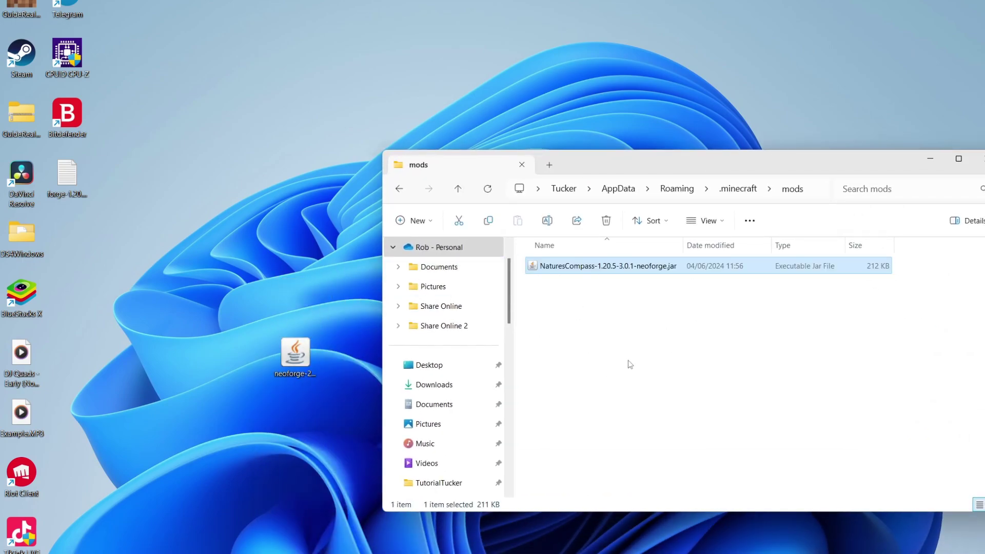
left_click(631, 364)
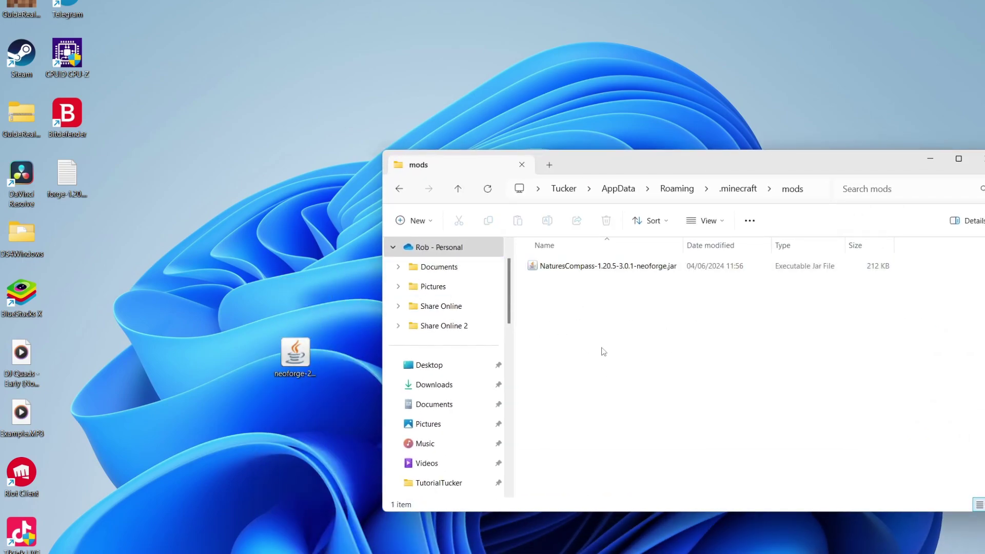
left_click(932, 160)
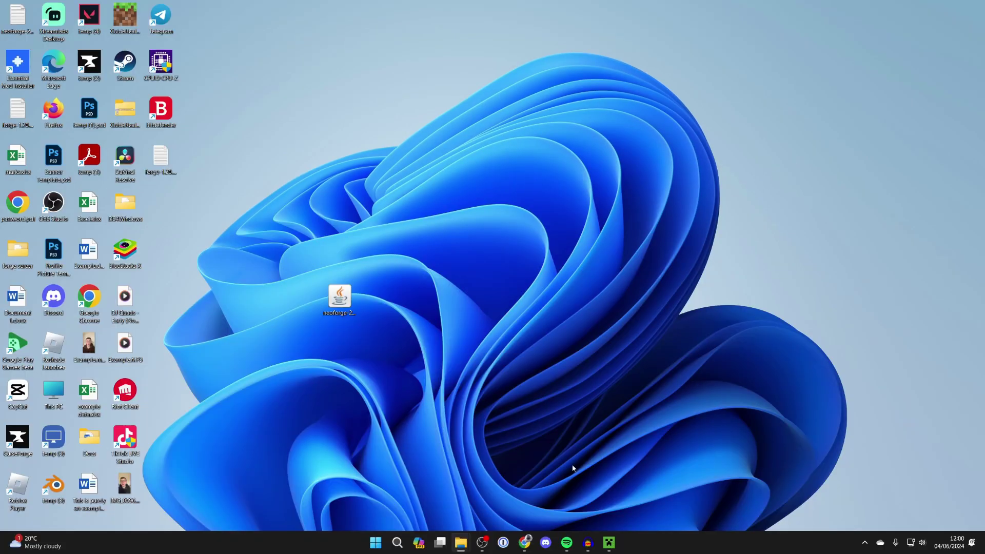
Step: Return to the Minecraft Launcher, select the NeoForge neoforge-20.5.21-beta profile for play and launch the game
left_click(610, 547)
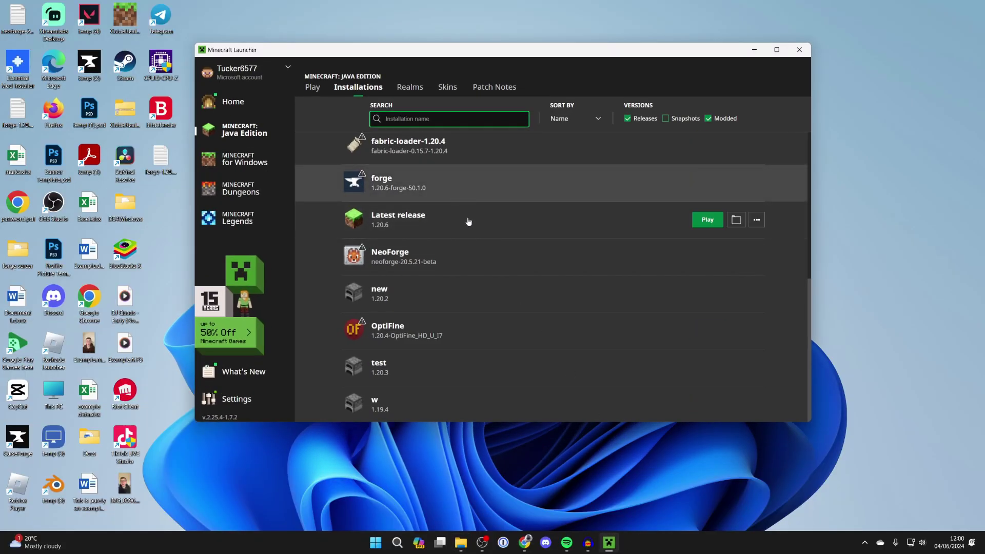
left_click(313, 89)
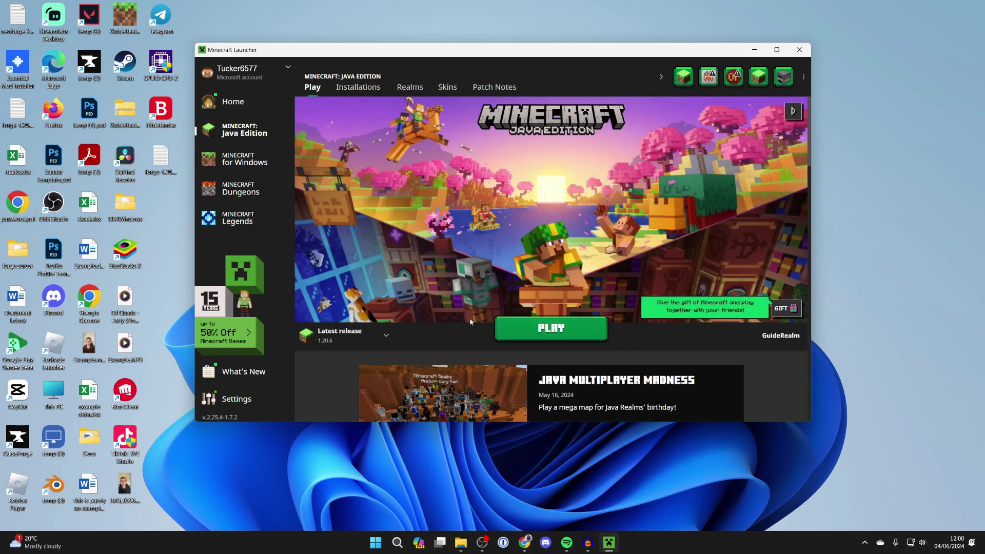
left_click(386, 334)
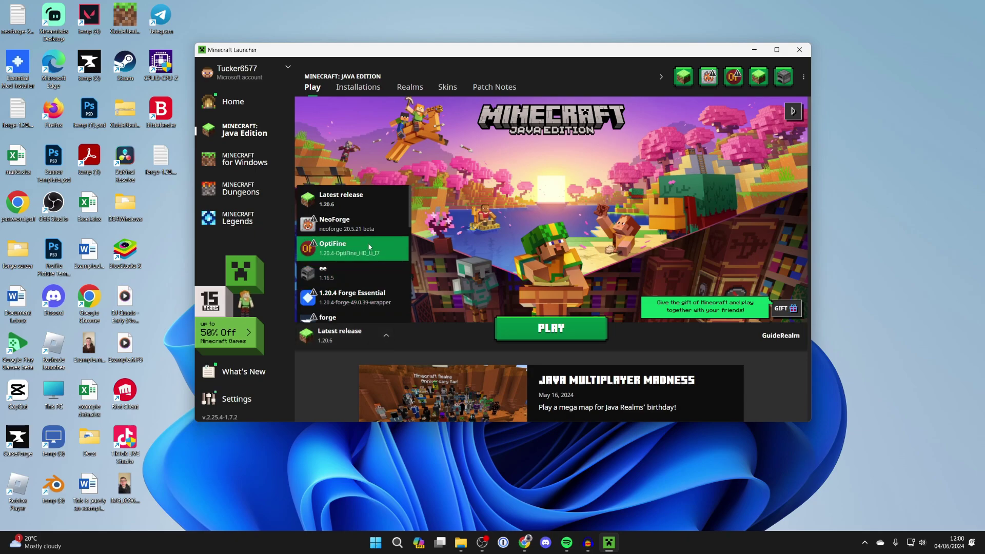
left_click(362, 229)
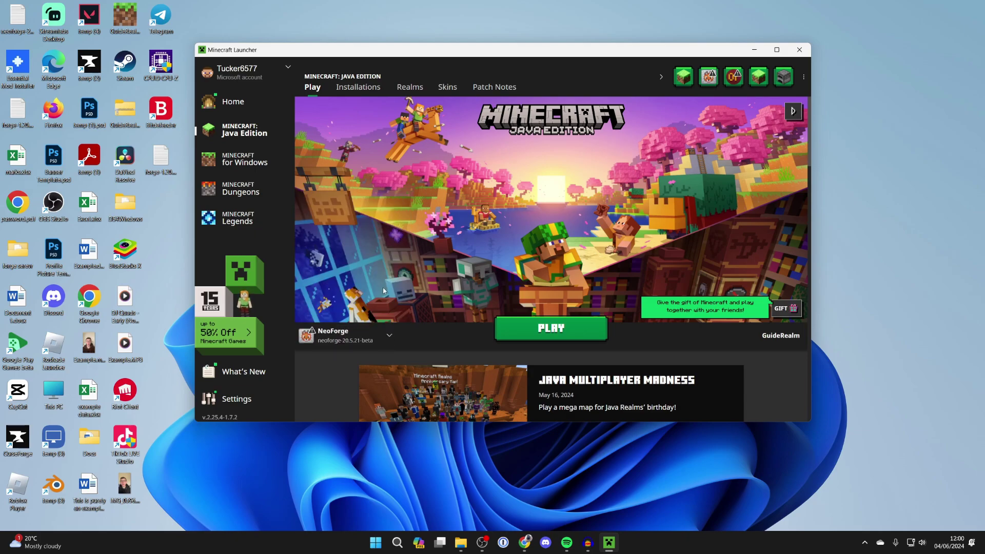
left_click(558, 334)
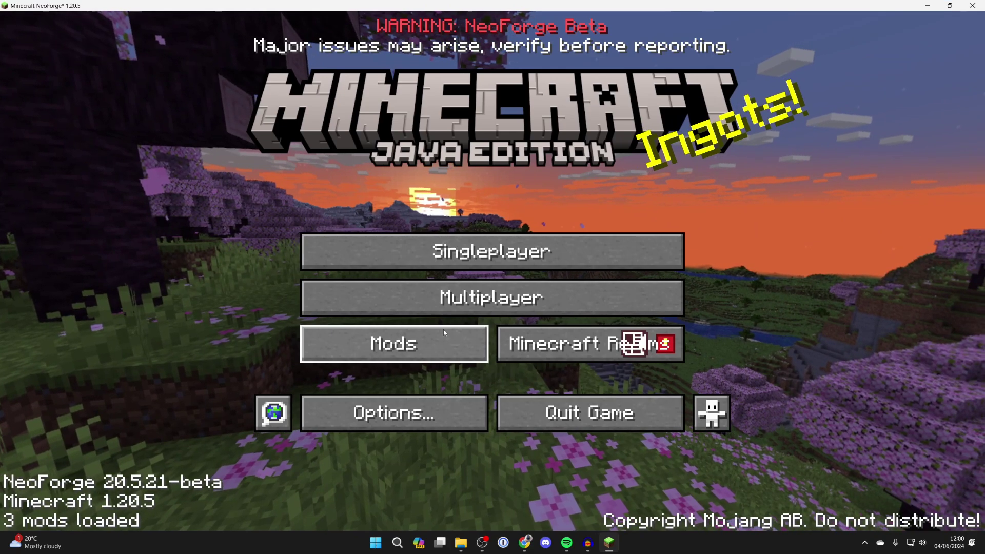
Step: Check the details of Nature's Compass in the game's mod list and return to the title screen
left_click(419, 342)
left_click(228, 223)
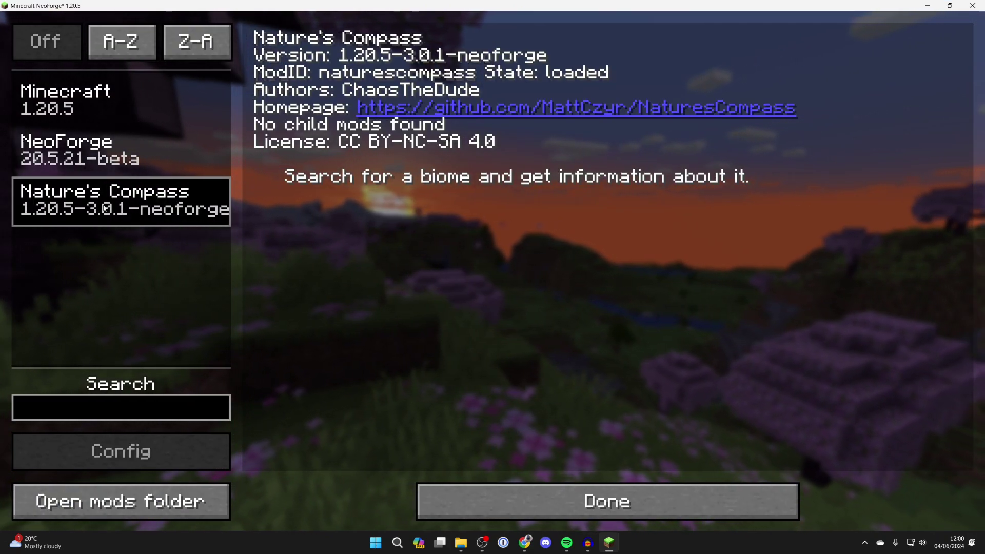
left_click(566, 492)
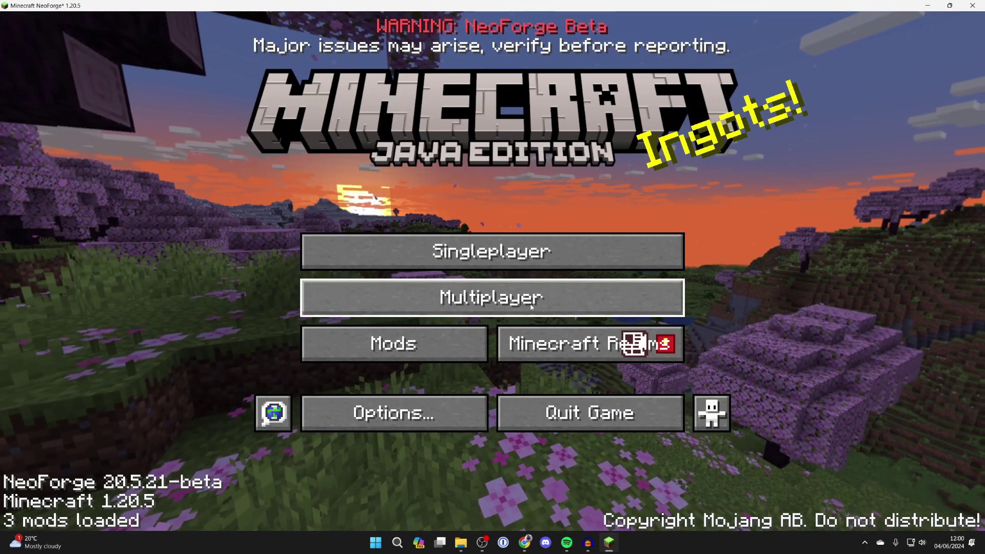
Step: Create a new singleplayer world in Creative mode and enter it
left_click(559, 250)
left_click(663, 451)
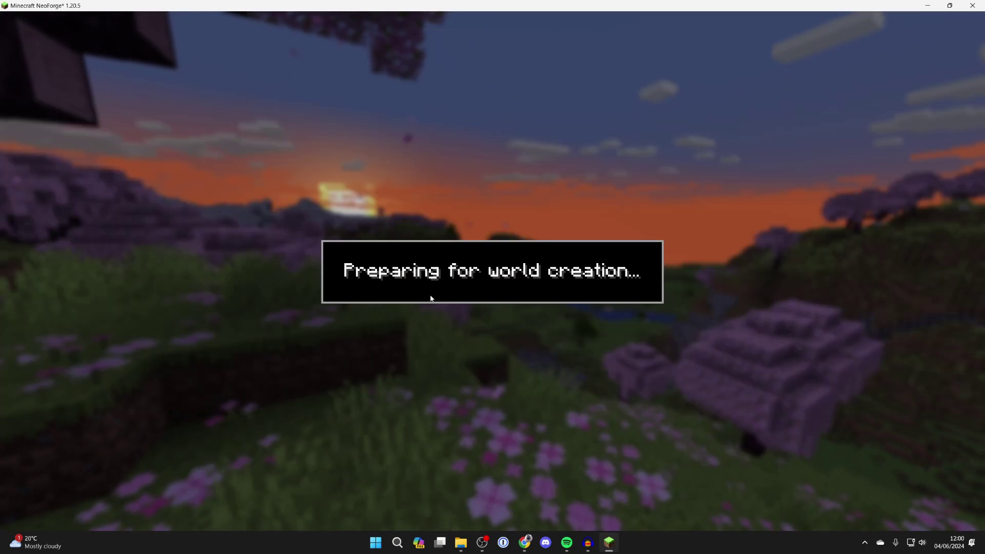
left_click(452, 186)
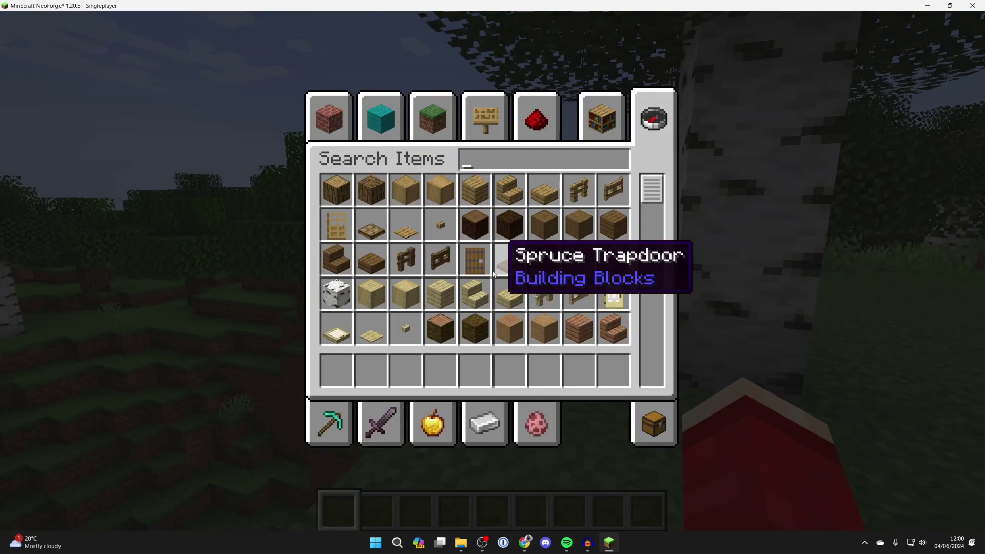
Step: Search the creative inventory for "comp", place Nature's Compass in the sixth hotbar slot and hold it
type("comp")
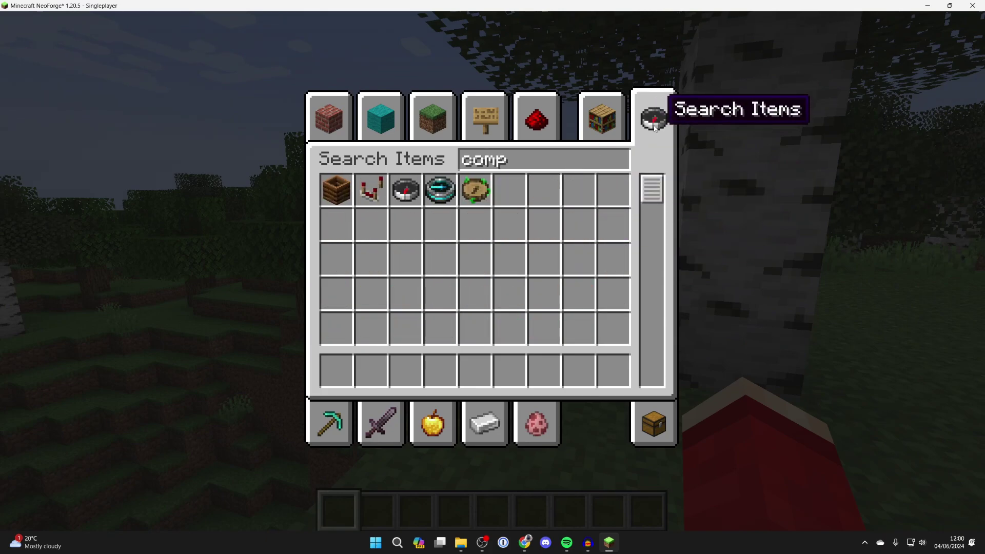
left_click(480, 193)
left_click(525, 379)
key("Escape")
key("6")
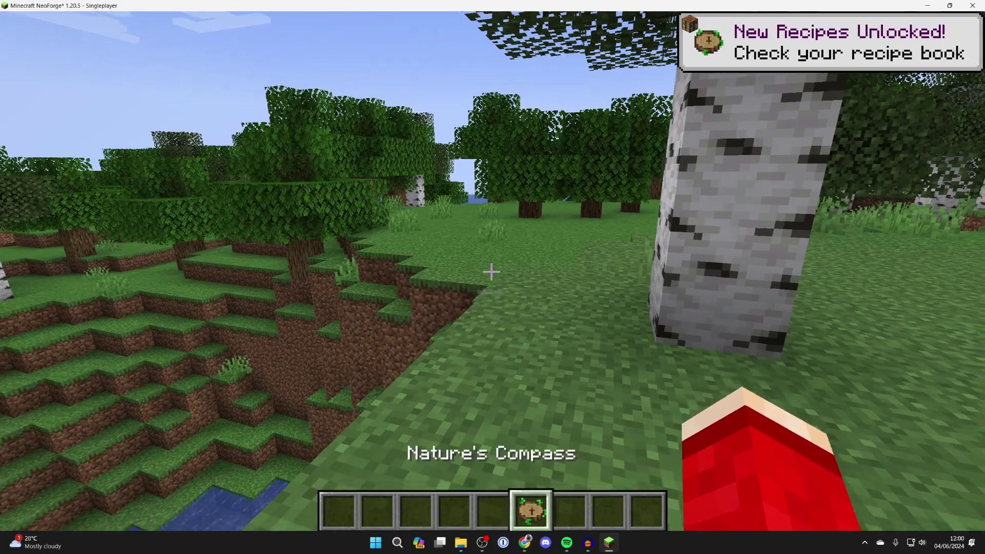
Step: Use Nature's Compass to browse its biome list, and close the list
right_click(493, 277)
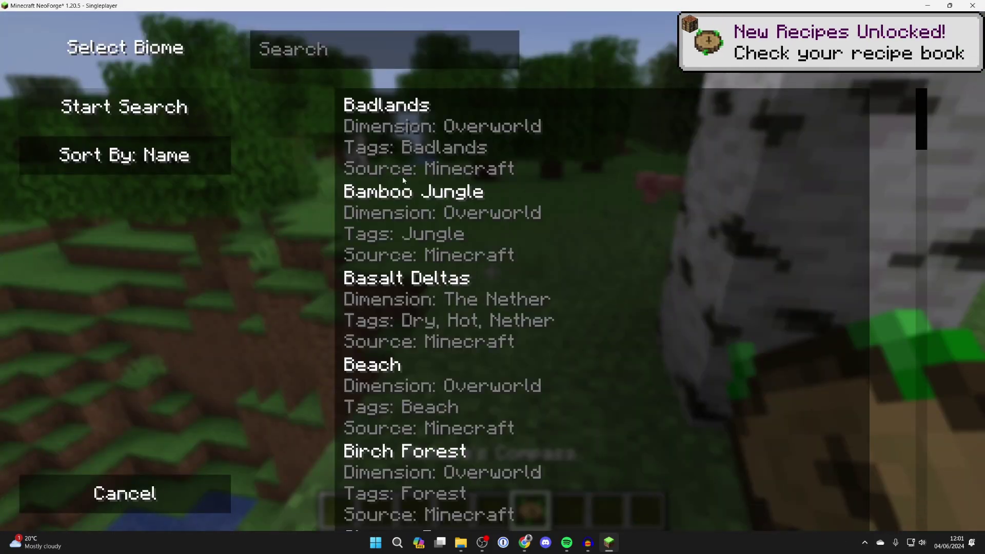
scroll(403, 177, "down", 5)
key("Escape")
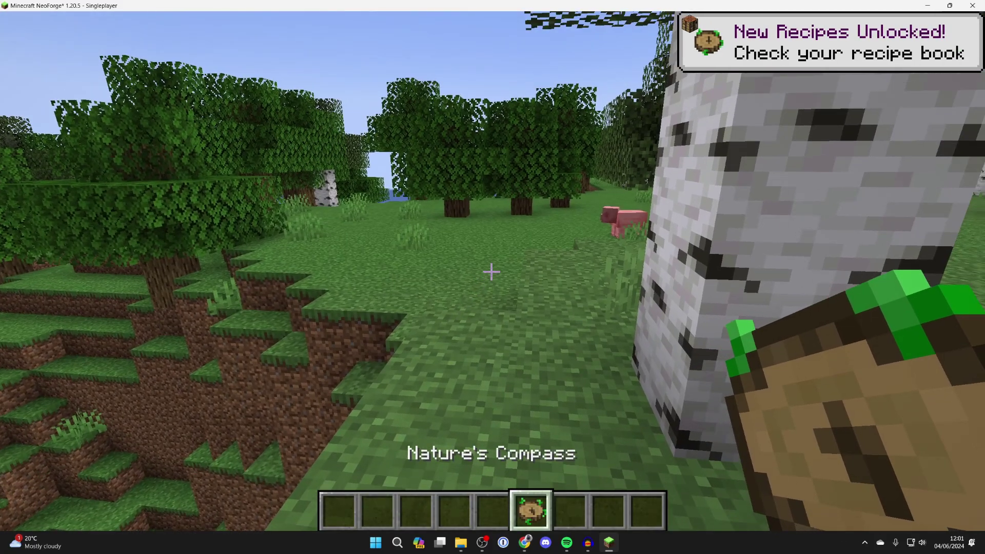
key("4")
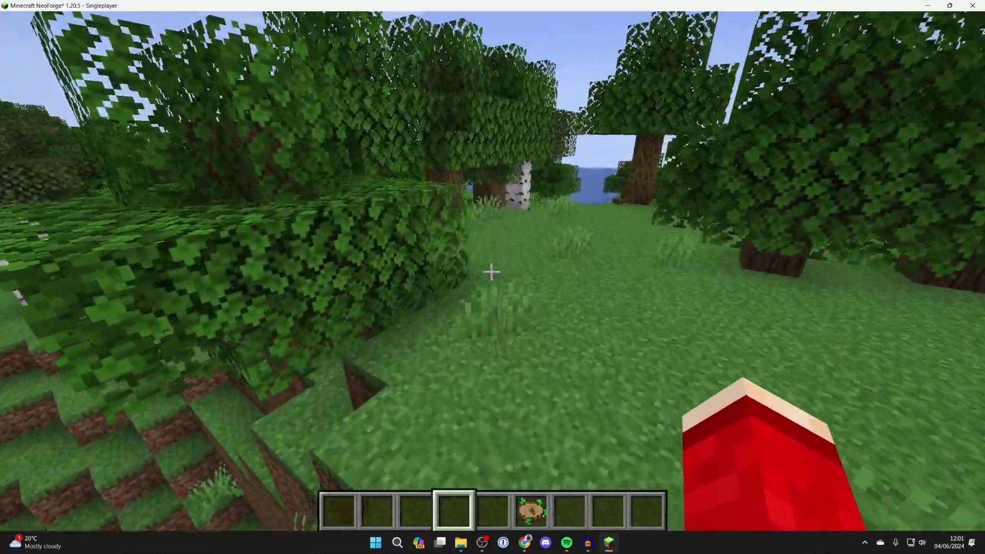
key("w")
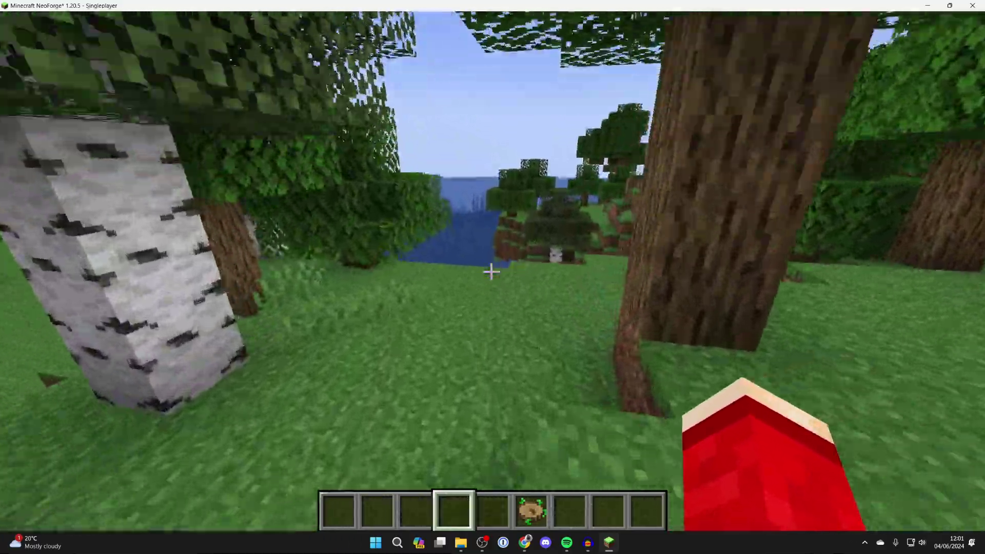